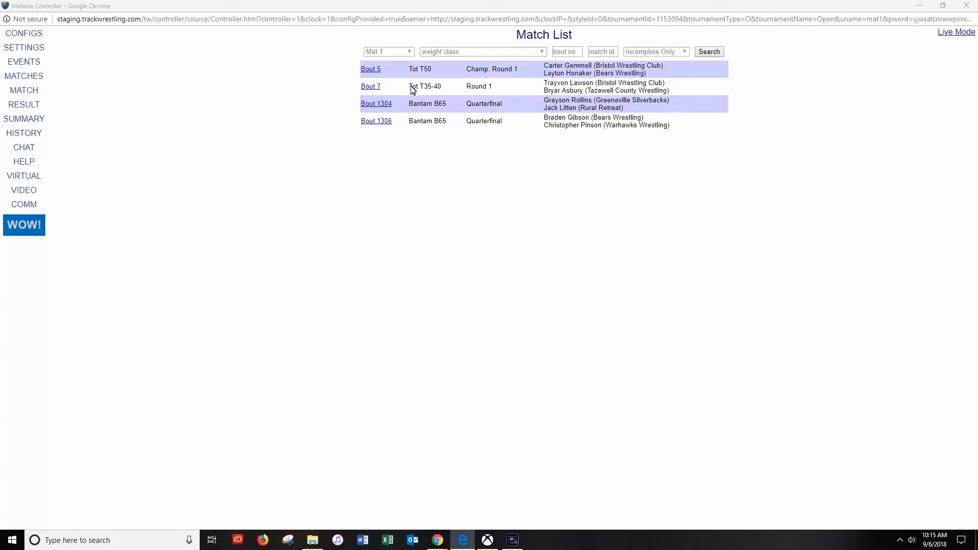
{"action": "left_click", "coordinate": [410, 52]}
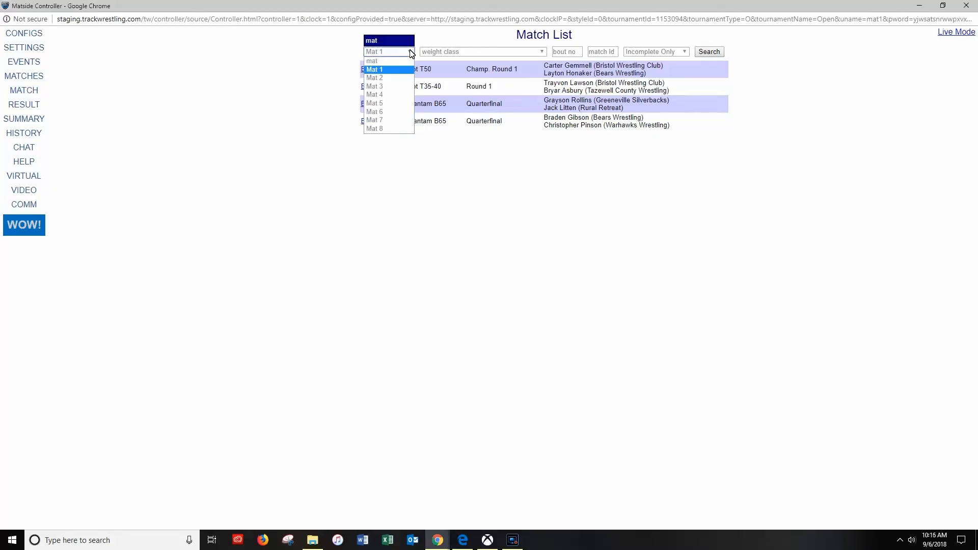
{"action": "left_click", "coordinate": [396, 71]}
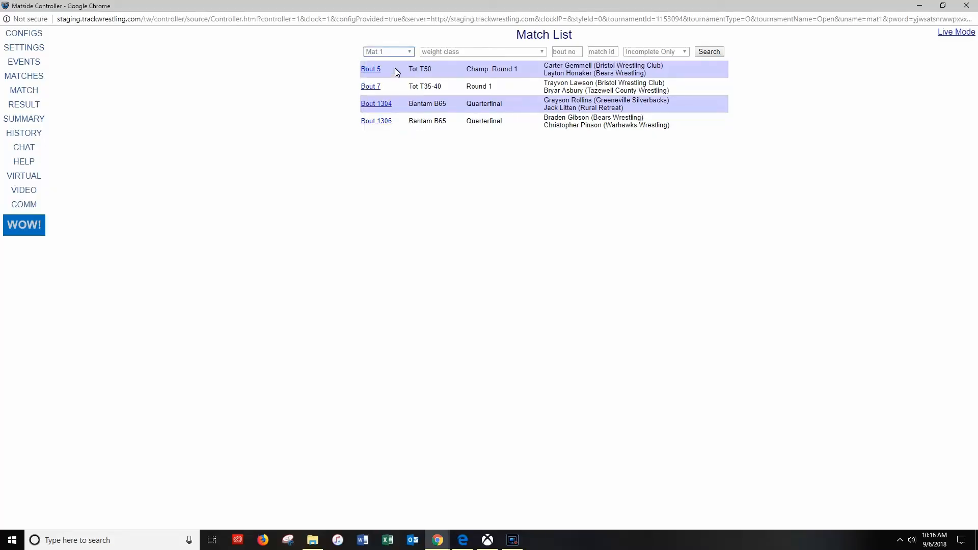
{"action": "left_click", "coordinate": [412, 53]}
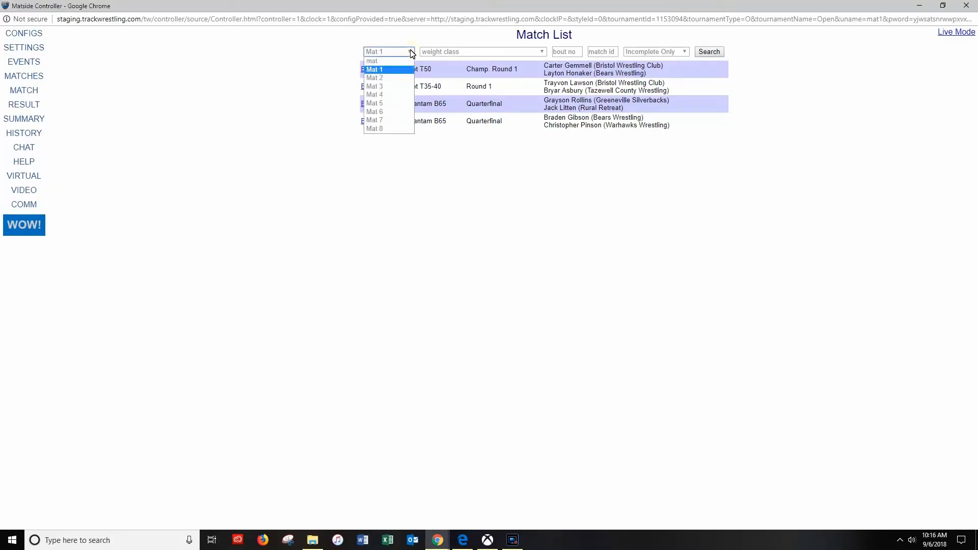
{"action": "left_click", "coordinate": [403, 77]}
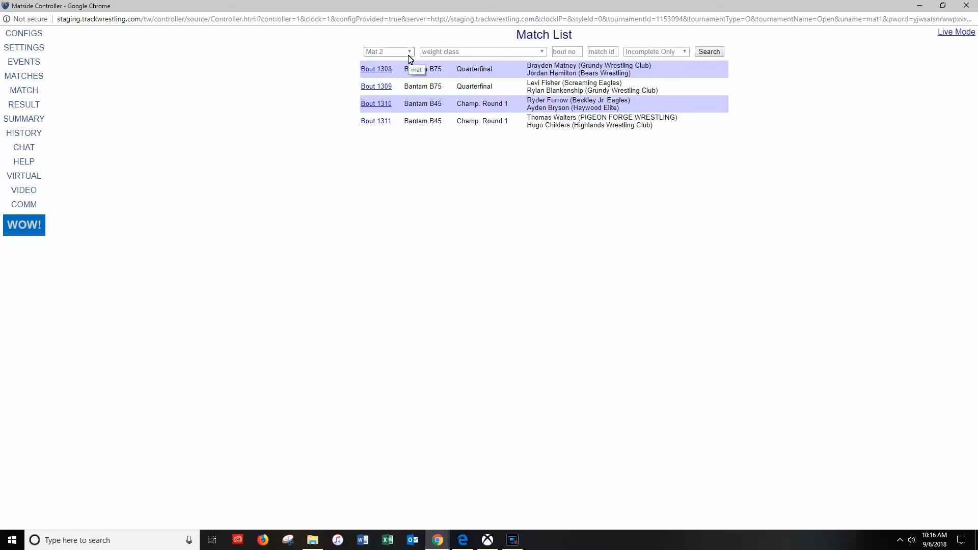
{"action": "left_click", "coordinate": [411, 53]}
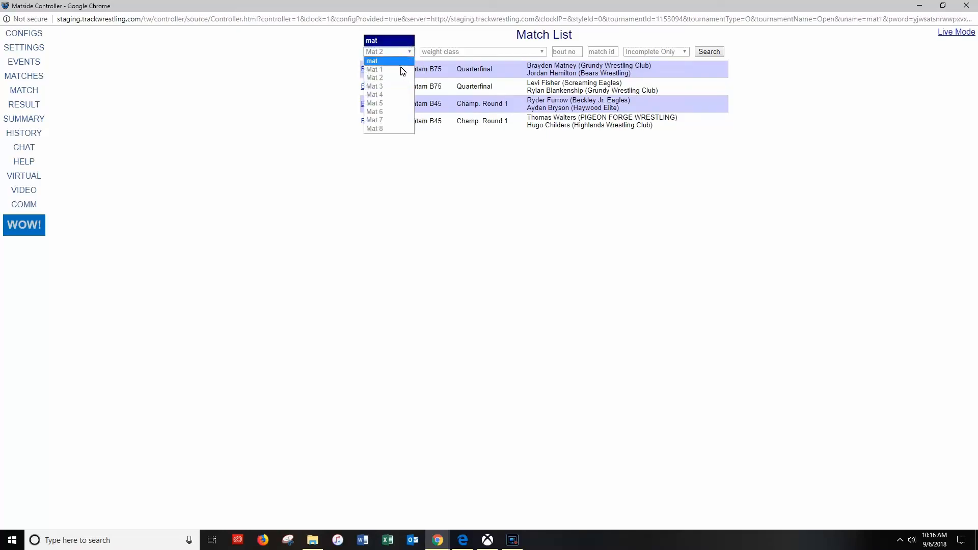
{"action": "left_click", "coordinate": [400, 69]}
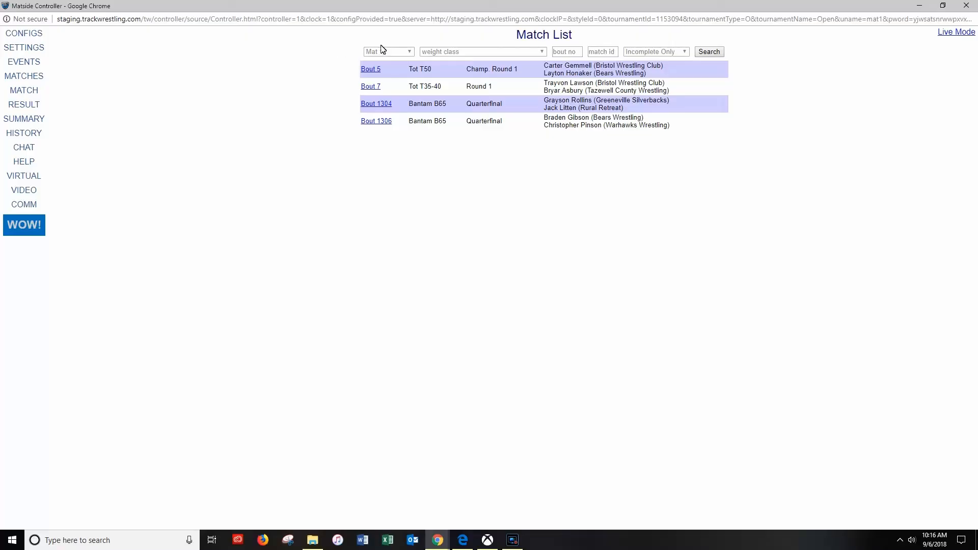
{"action": "left_click", "coordinate": [409, 55]}
{"action": "left_click", "coordinate": [406, 59]}
{"action": "left_click", "coordinate": [409, 54]}
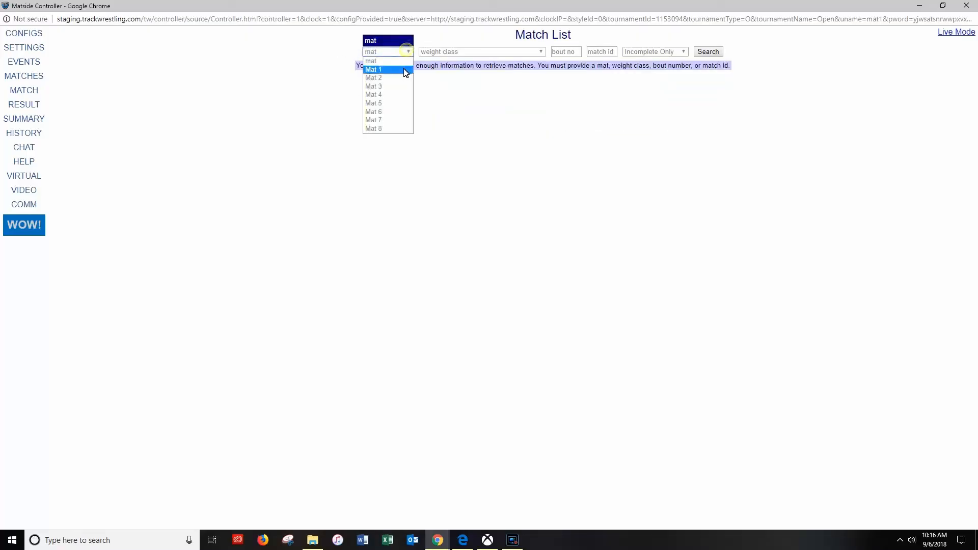
{"action": "left_click", "coordinate": [405, 72]}
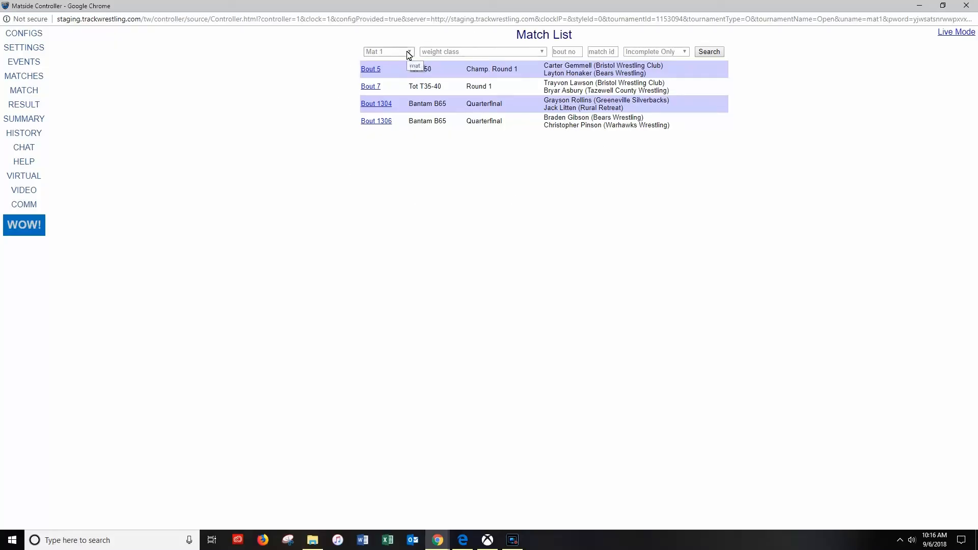
{"action": "left_click", "coordinate": [409, 54]}
{"action": "left_click", "coordinate": [408, 55]}
{"action": "left_click", "coordinate": [379, 71]}
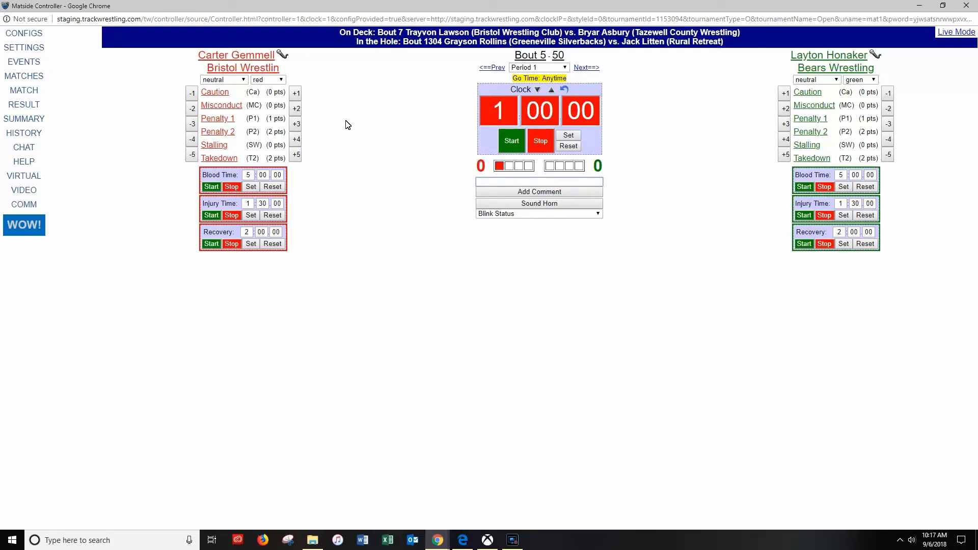
Set the right wrestler's colour to red on the Bout 5 scoring screen.
{"action": "left_click", "coordinate": [874, 81]}
{"action": "left_click", "coordinate": [866, 93]}
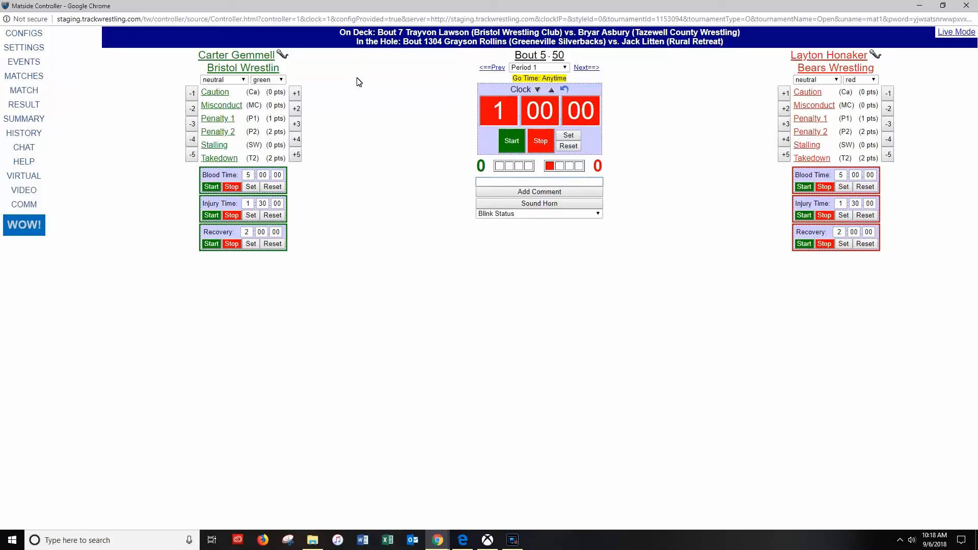
Run and stop the Bout 5 clock, then reset it to 1:00.
{"action": "left_click", "coordinate": [500, 137]}
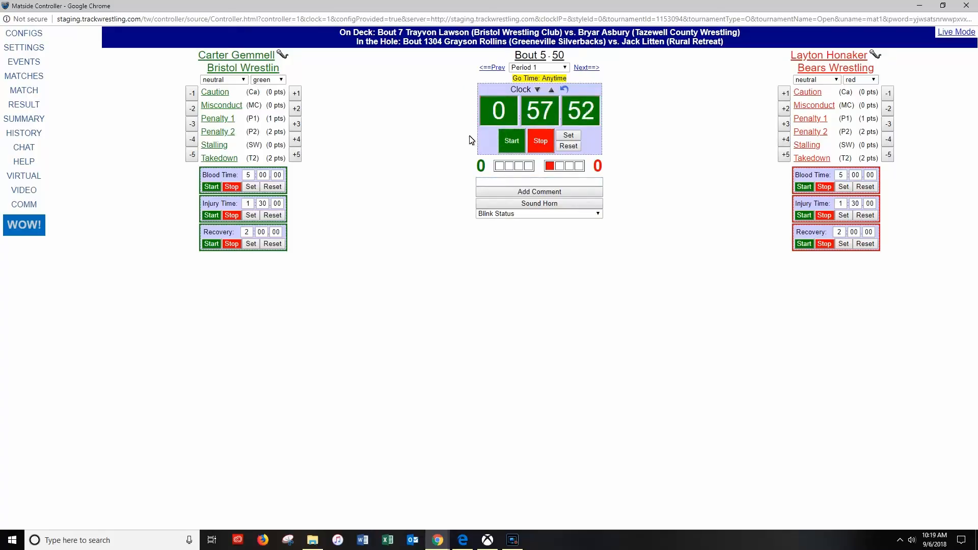
{"action": "left_click", "coordinate": [536, 143]}
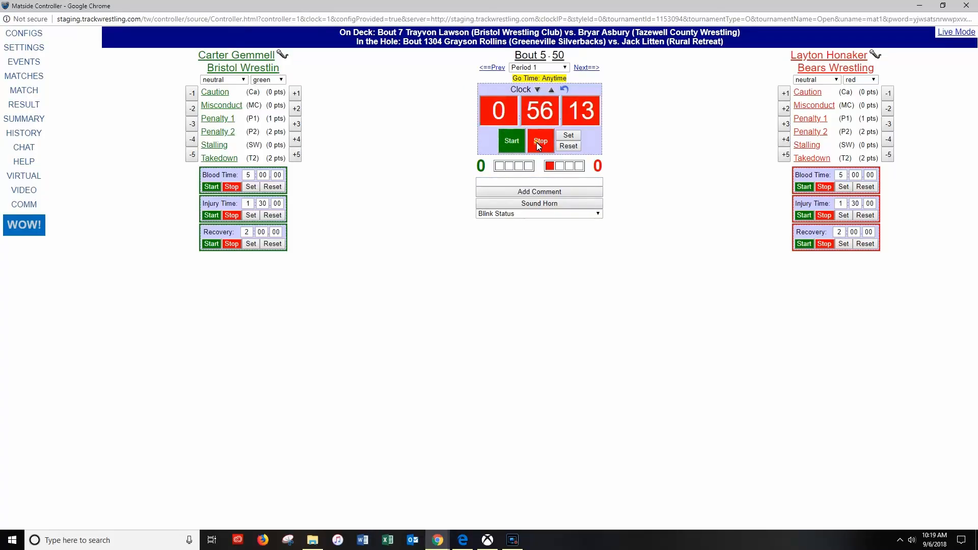
{"action": "left_click", "coordinate": [568, 146]}
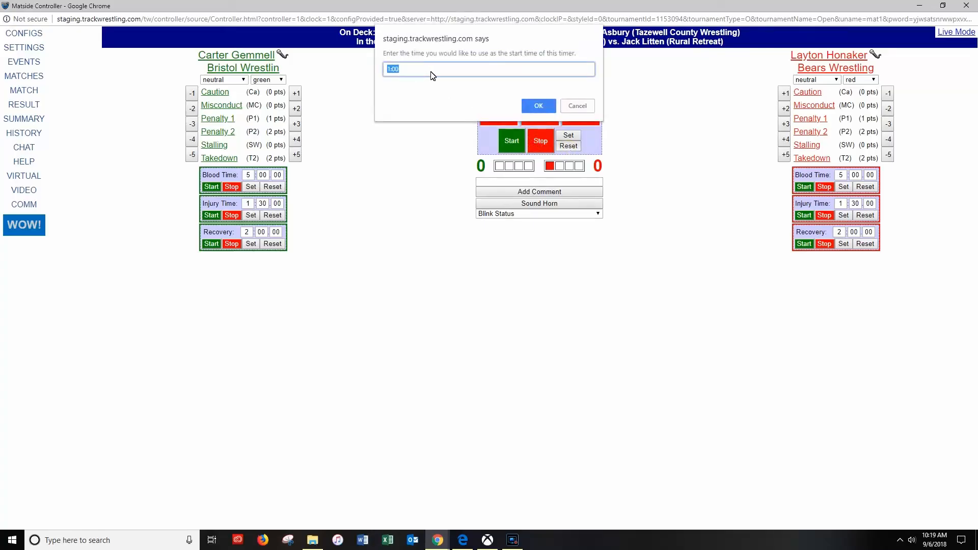
{"action": "left_click", "coordinate": [414, 76]}
{"action": "left_click", "coordinate": [527, 103]}
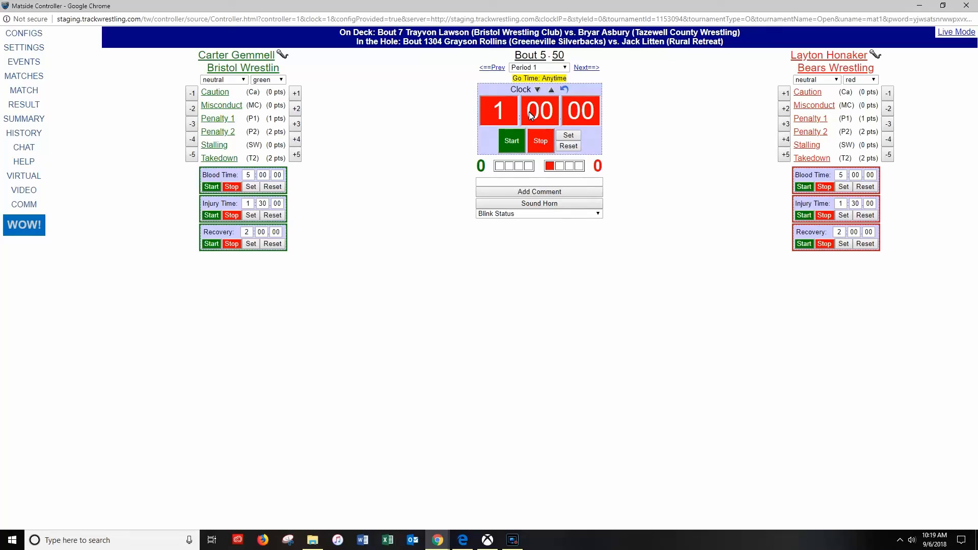
Run the clock again and stop it at 0:49.98.
{"action": "left_click", "coordinate": [521, 140]}
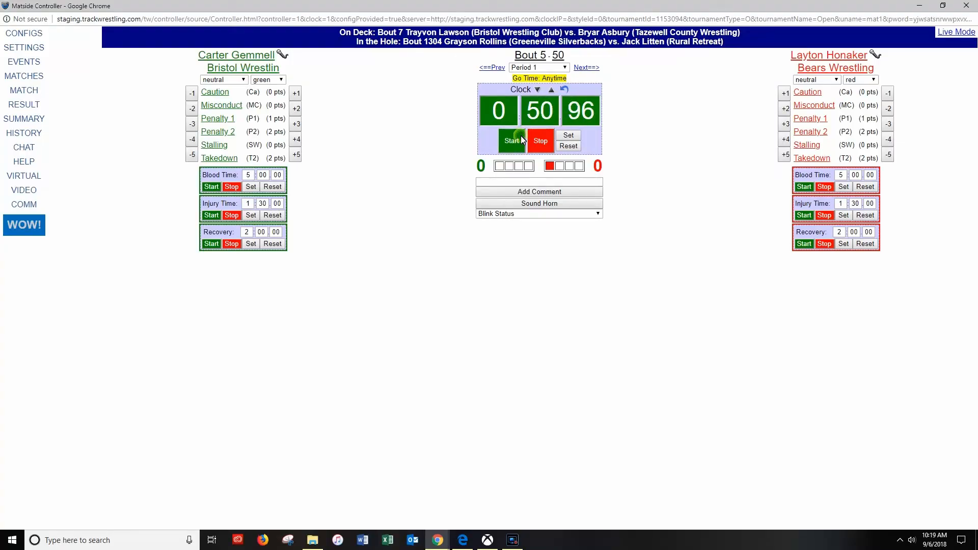
{"action": "left_click", "coordinate": [538, 146]}
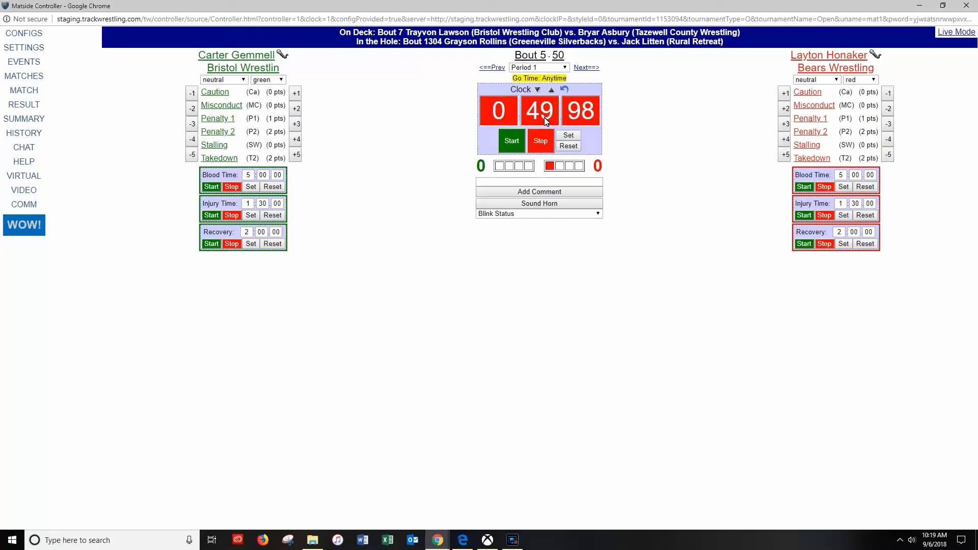
{"action": "left_click", "coordinate": [568, 135]}
Set the clock to 0:57, then reset it to 1:00 and start it running.
{"action": "type", "text": "57"}
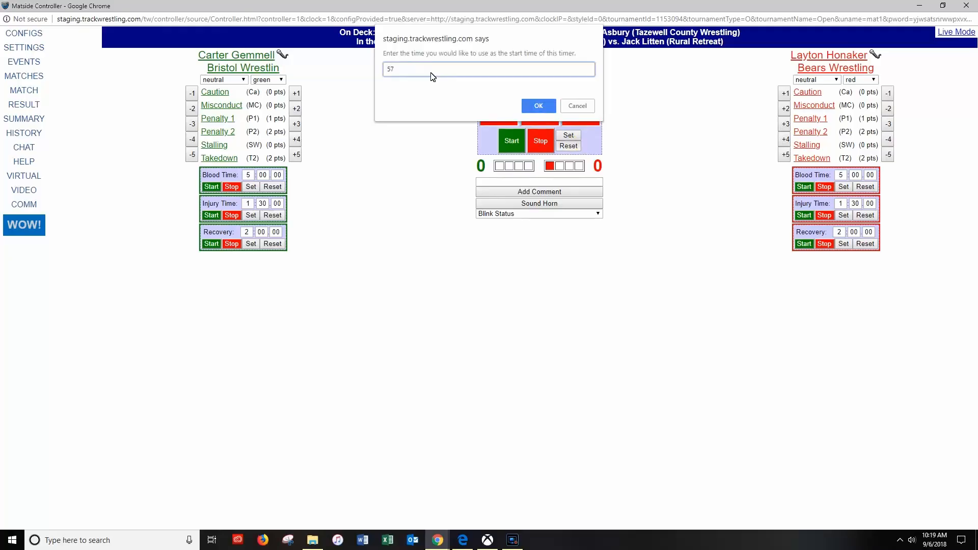
{"action": "left_click", "coordinate": [546, 104]}
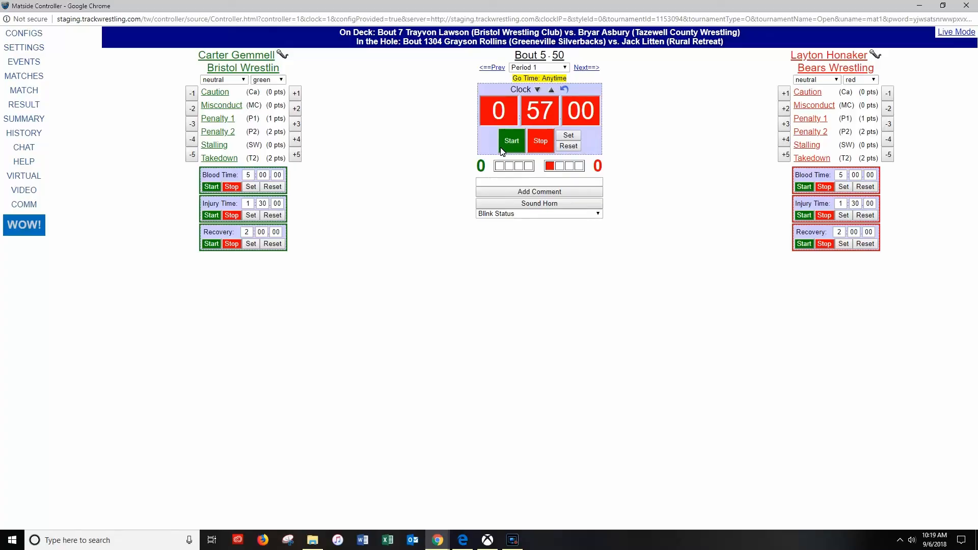
{"action": "left_click", "coordinate": [576, 144]}
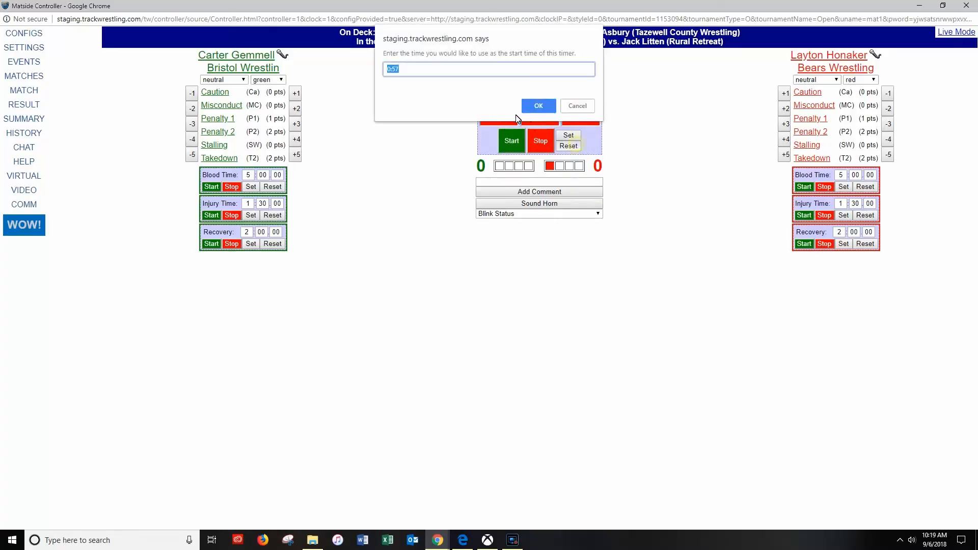
{"action": "type", "text": "1:00"}
{"action": "left_click", "coordinate": [529, 105]}
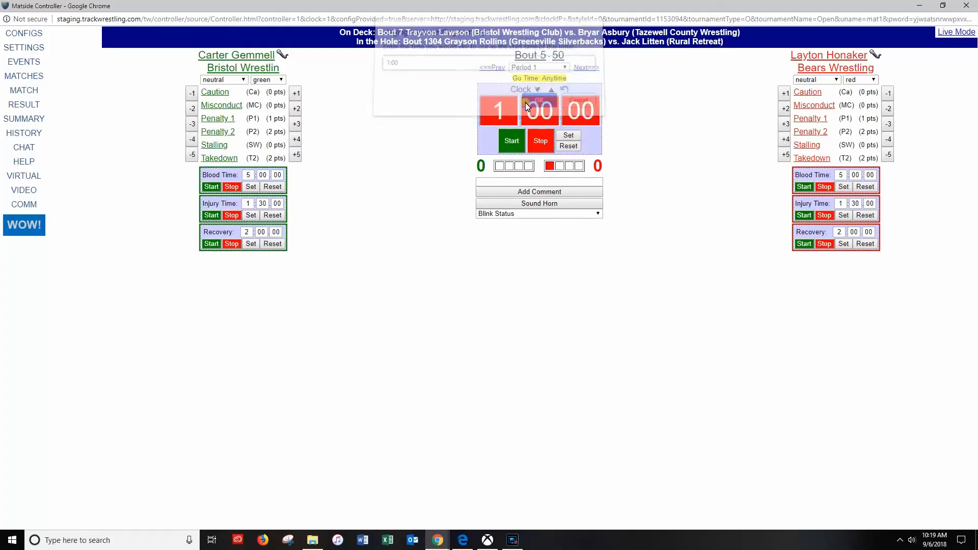
{"action": "left_click", "coordinate": [518, 139]}
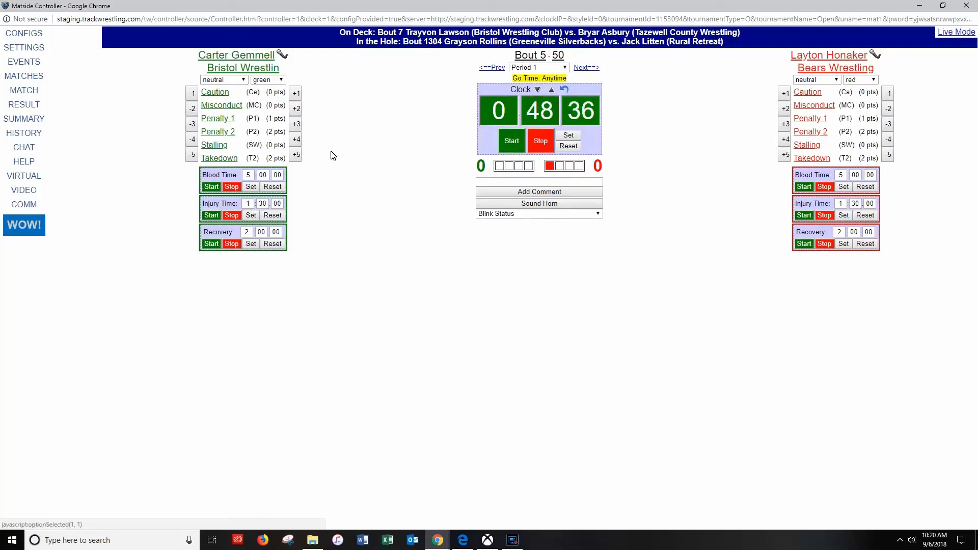
Score a takedown for green, pause and restart the clock, then add a 3 Nearfall.
{"action": "left_click", "coordinate": [220, 159]}
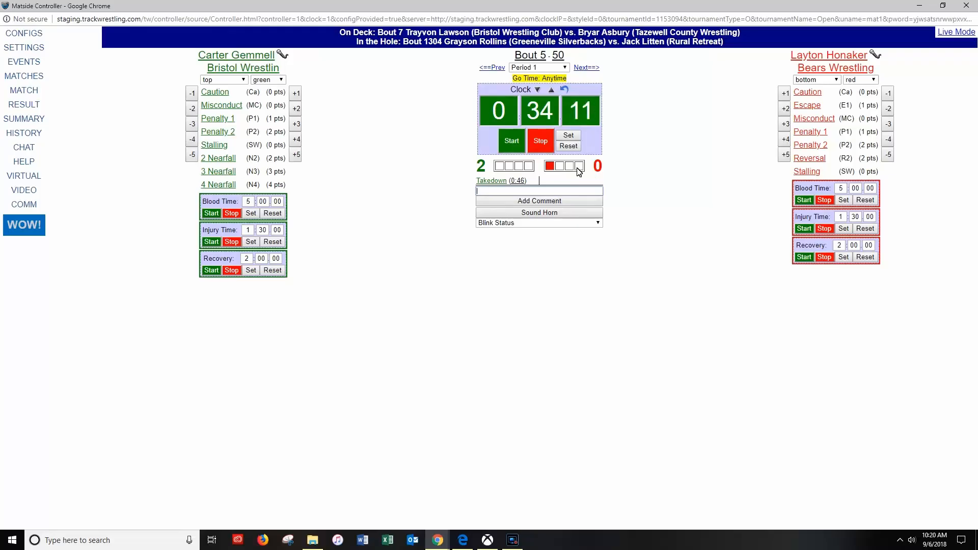
{"action": "left_click", "coordinate": [544, 148]}
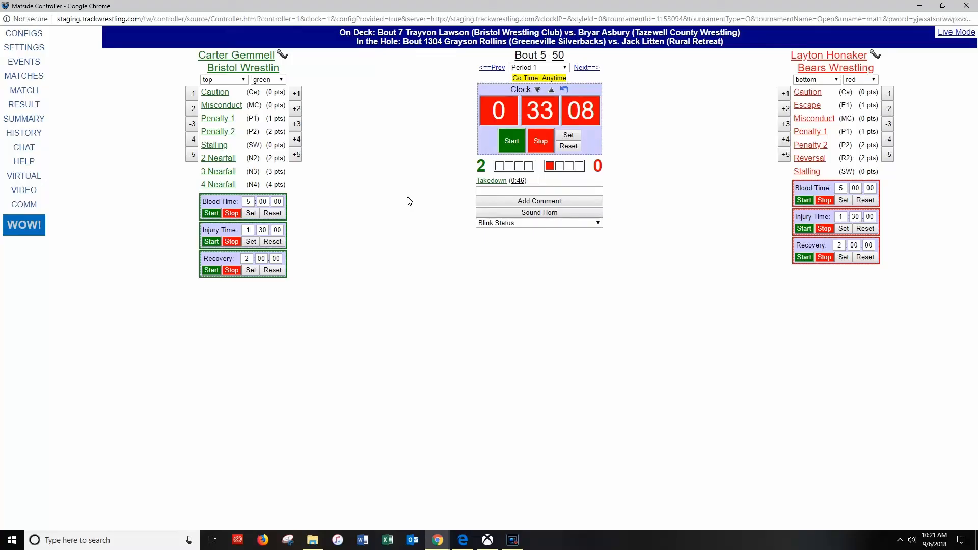
{"action": "left_click", "coordinate": [508, 144]}
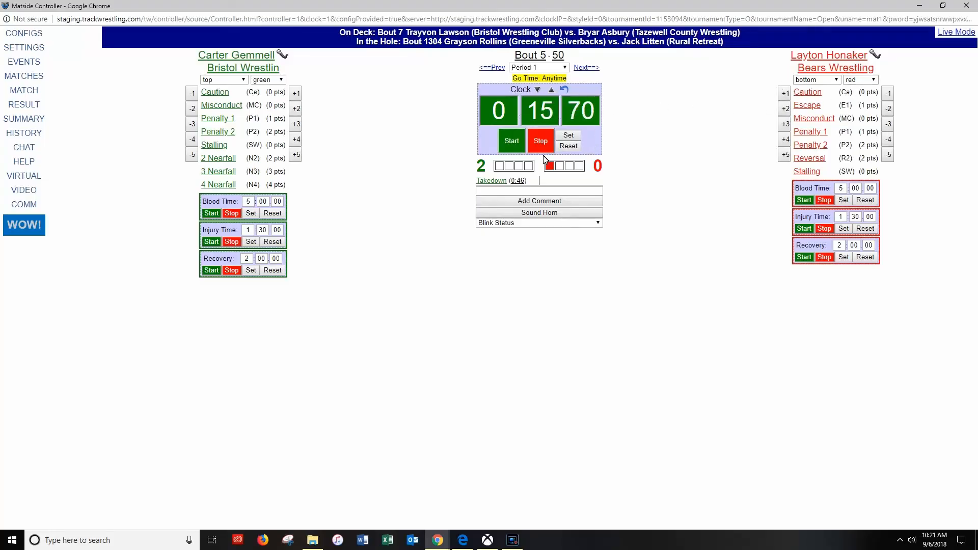
{"action": "left_click", "coordinate": [221, 173]}
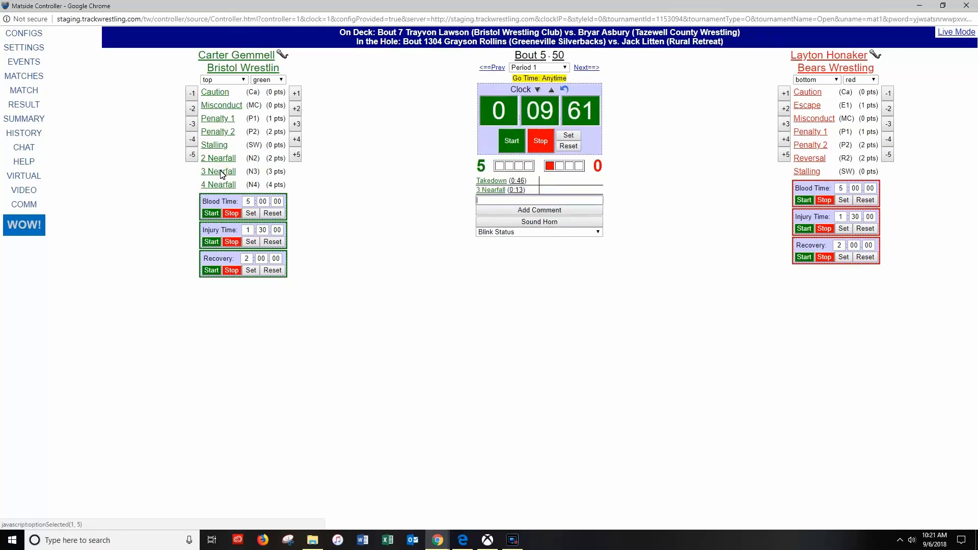
Score an escape for red and stop the clock at 0:02.33.
{"action": "left_click", "coordinate": [806, 107]}
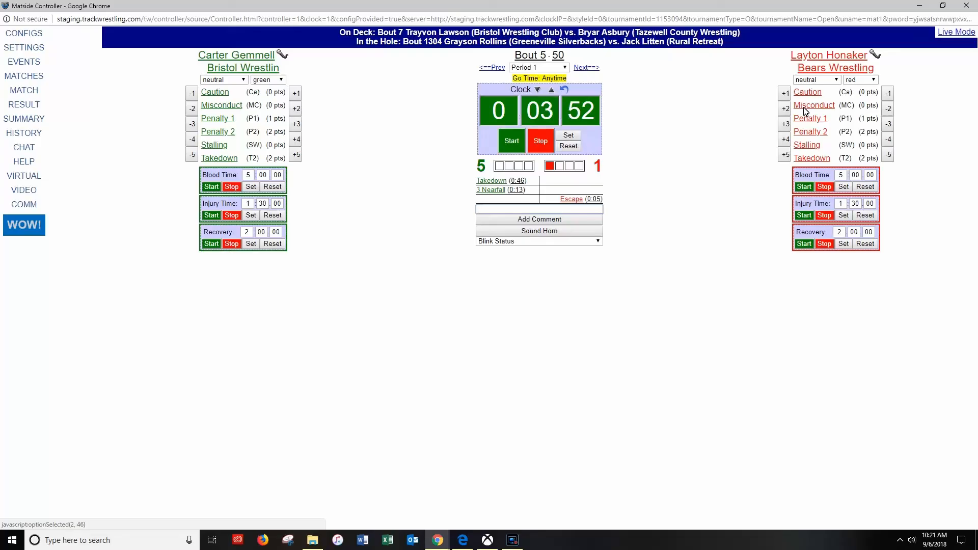
{"action": "left_click", "coordinate": [543, 144]}
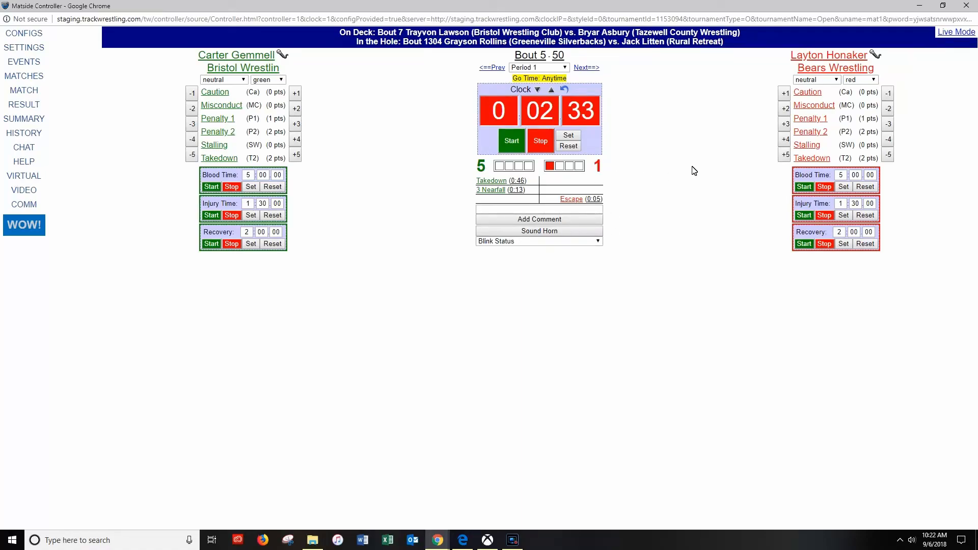
Log a caution against the red wrestler at 0:02.
{"action": "left_click", "coordinate": [808, 92]}
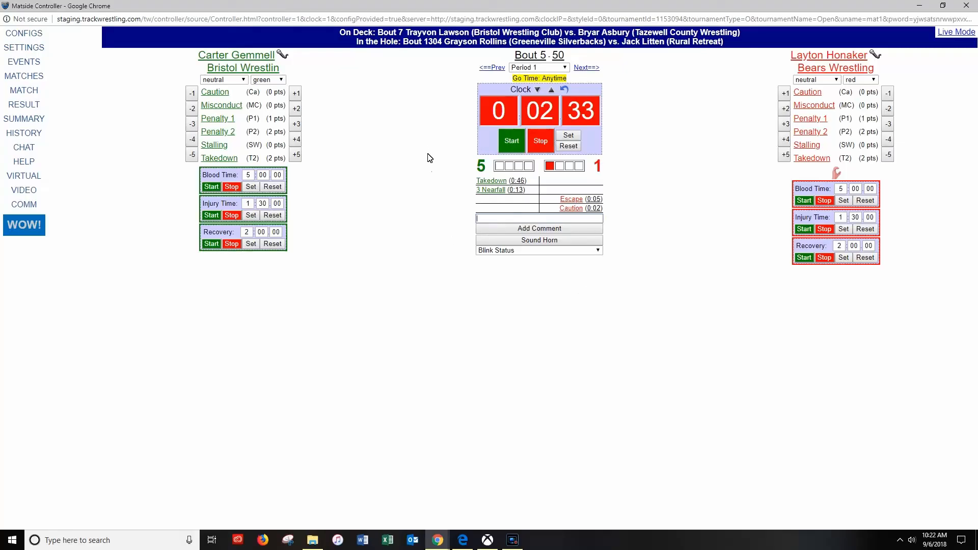
Run the Period 1 clock down to 0:00 and advance to Choice 1.
{"action": "left_click", "coordinate": [514, 141]}
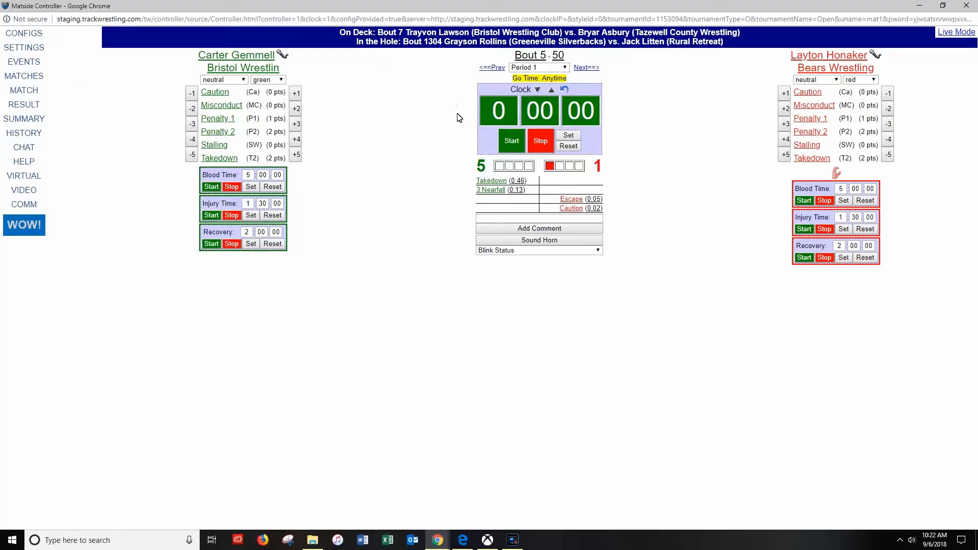
{"action": "left_click", "coordinate": [588, 69]}
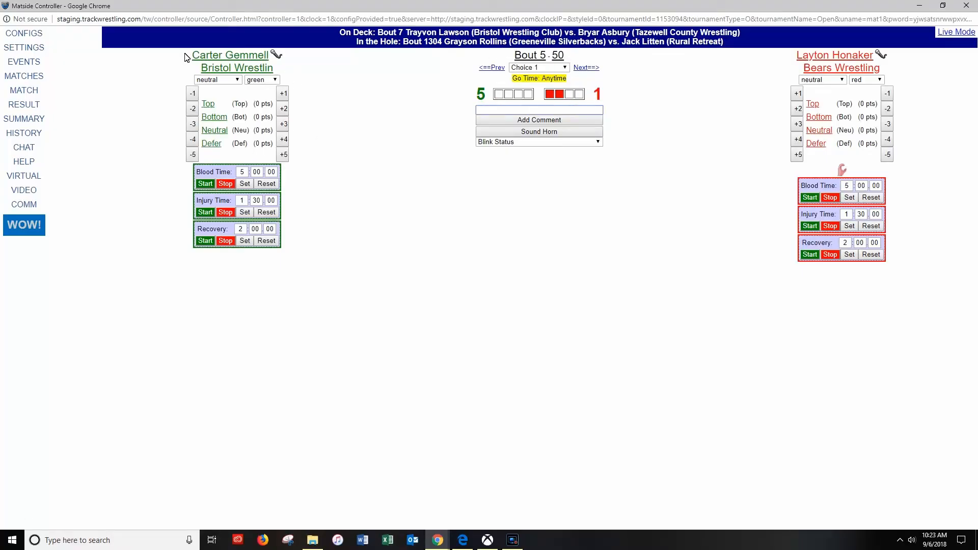
Record green deferring and red choosing bottom, moving Bout 5 into Period 2.
{"action": "left_click", "coordinate": [206, 145]}
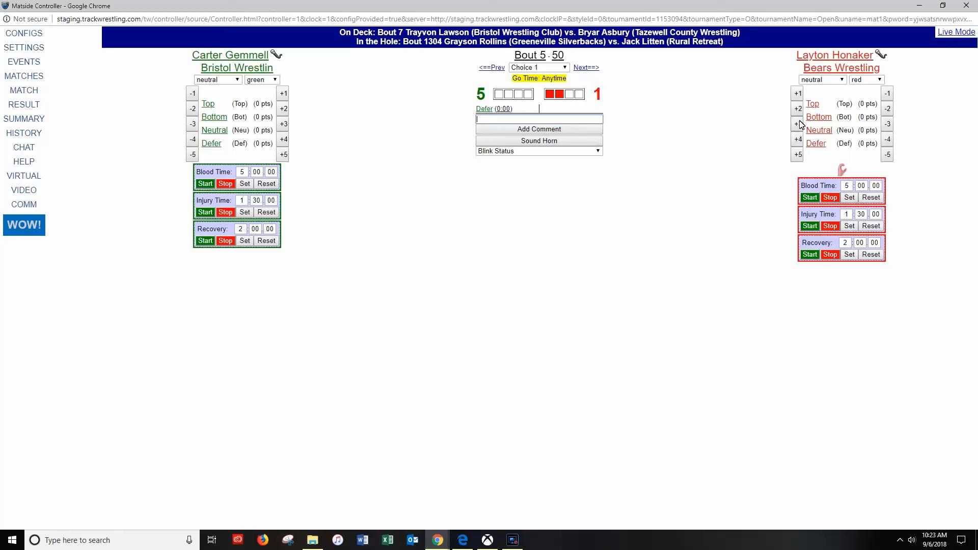
{"action": "left_click", "coordinate": [815, 118]}
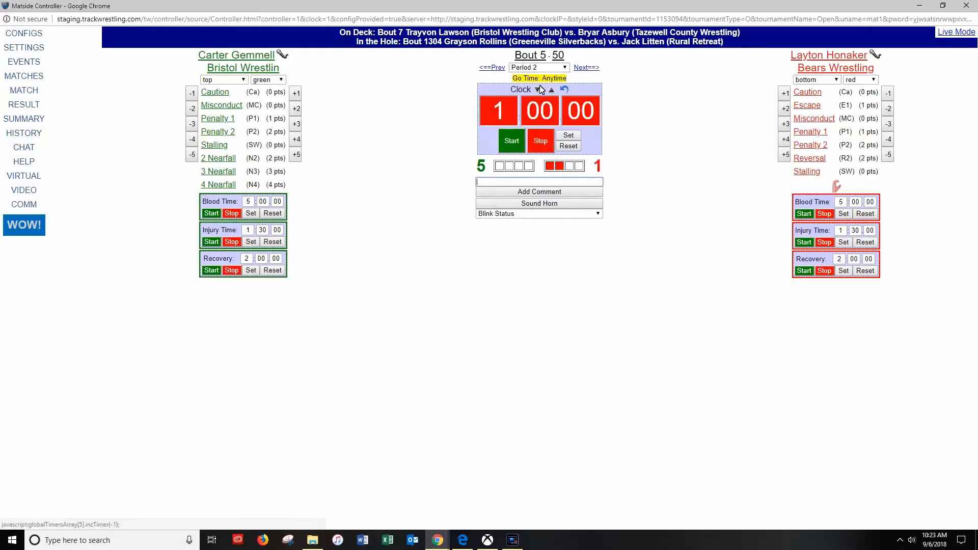
{"action": "left_click", "coordinate": [564, 68]}
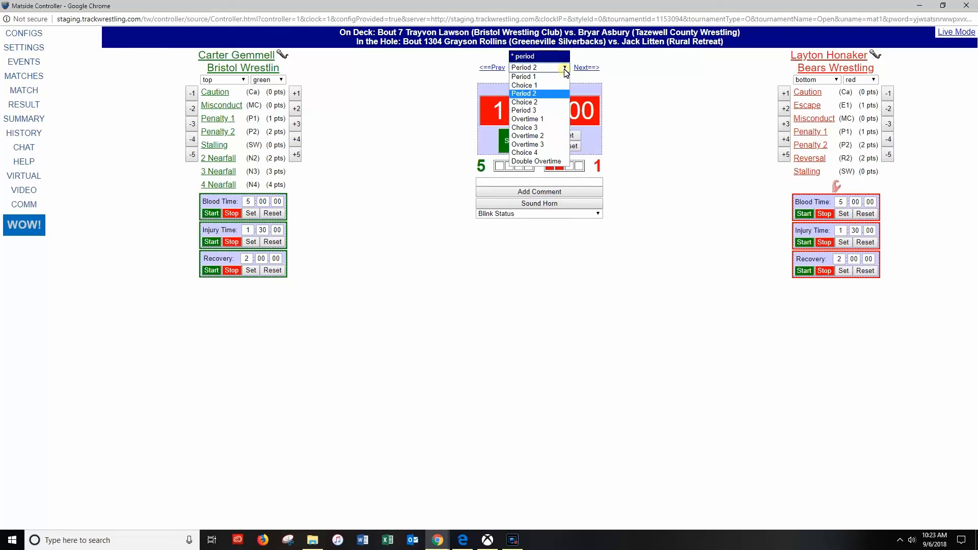
{"action": "left_click", "coordinate": [583, 63]}
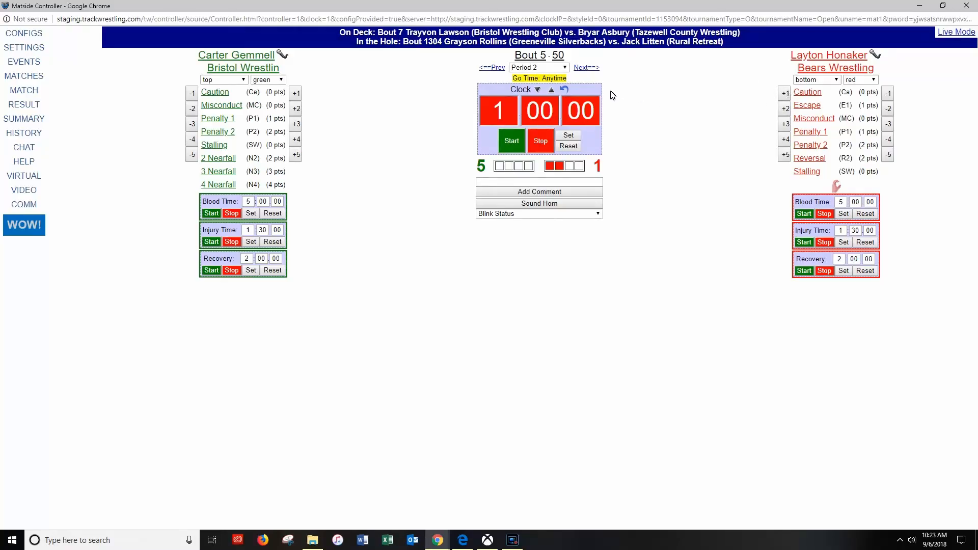
{"action": "left_click", "coordinate": [564, 69]}
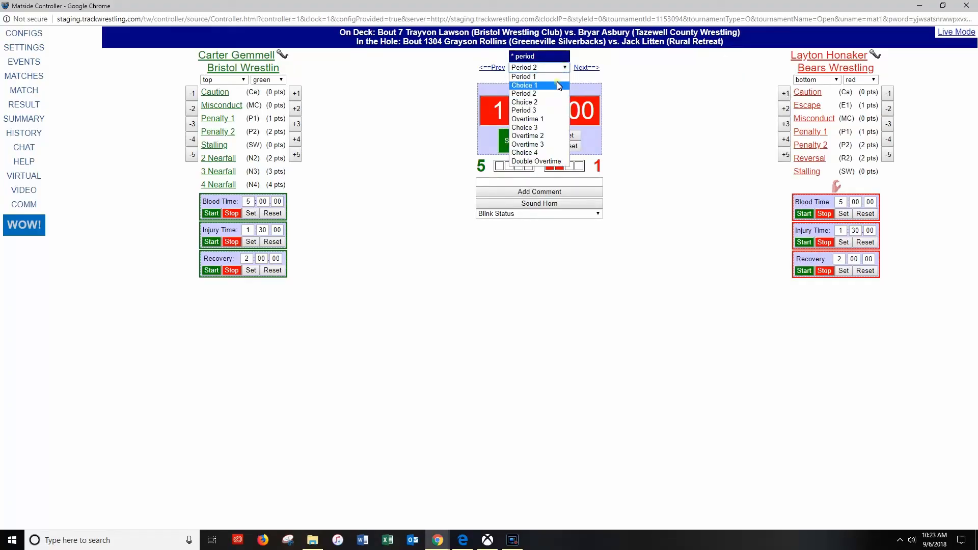
Change red's Choice 1 entry from Bottom to Top.
{"action": "left_click", "coordinate": [491, 70]}
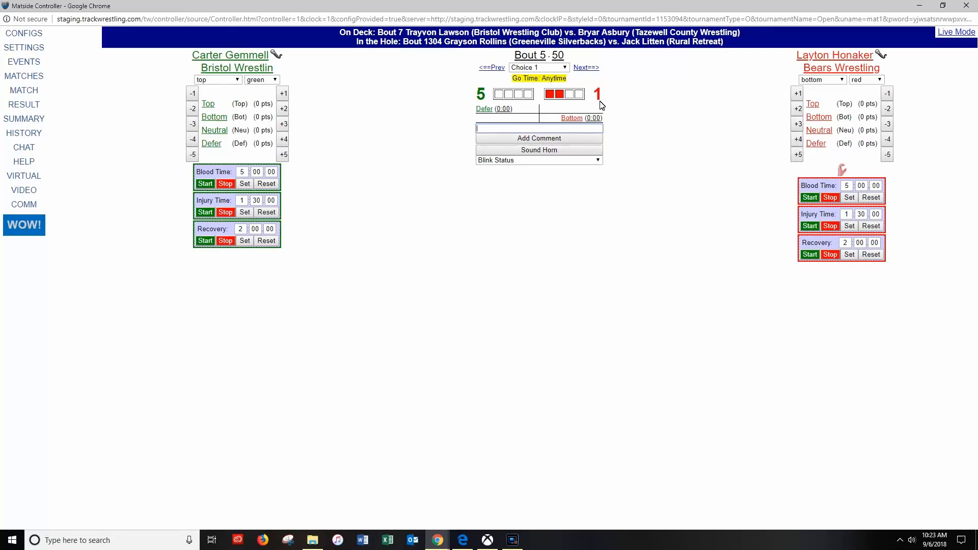
{"action": "left_click", "coordinate": [572, 119]}
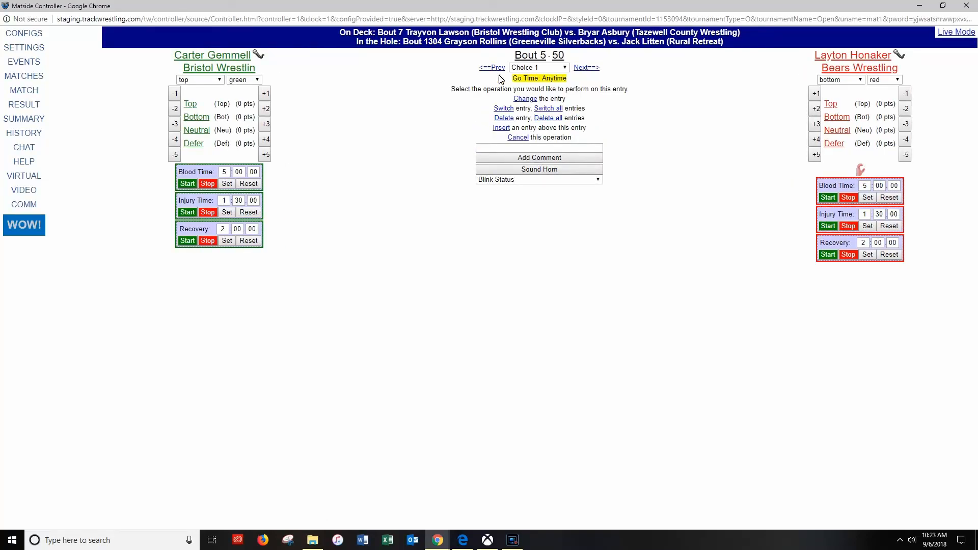
{"action": "left_click", "coordinate": [525, 100]}
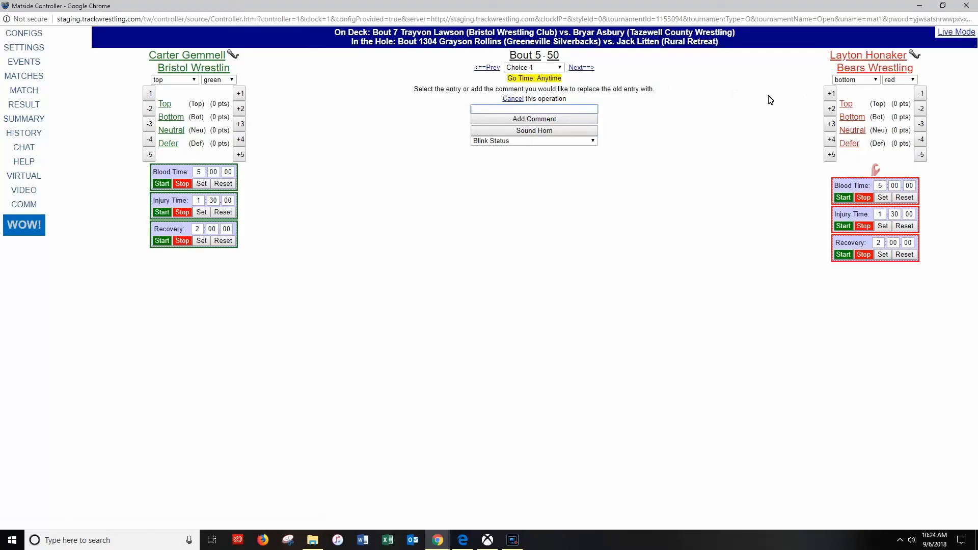
{"action": "left_click", "coordinate": [846, 104]}
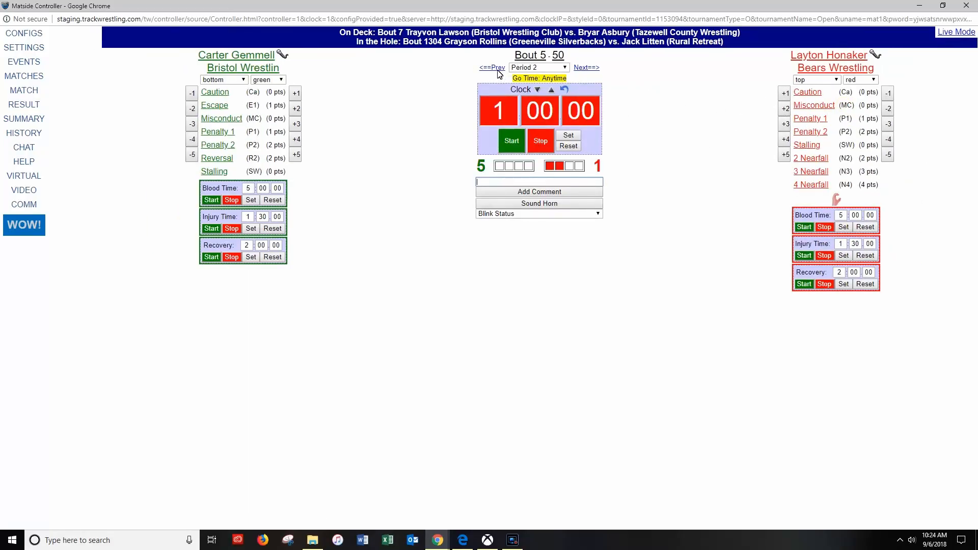
Check the corrected choice, advance to Period 2 and start the clock.
{"action": "left_click", "coordinate": [496, 69]}
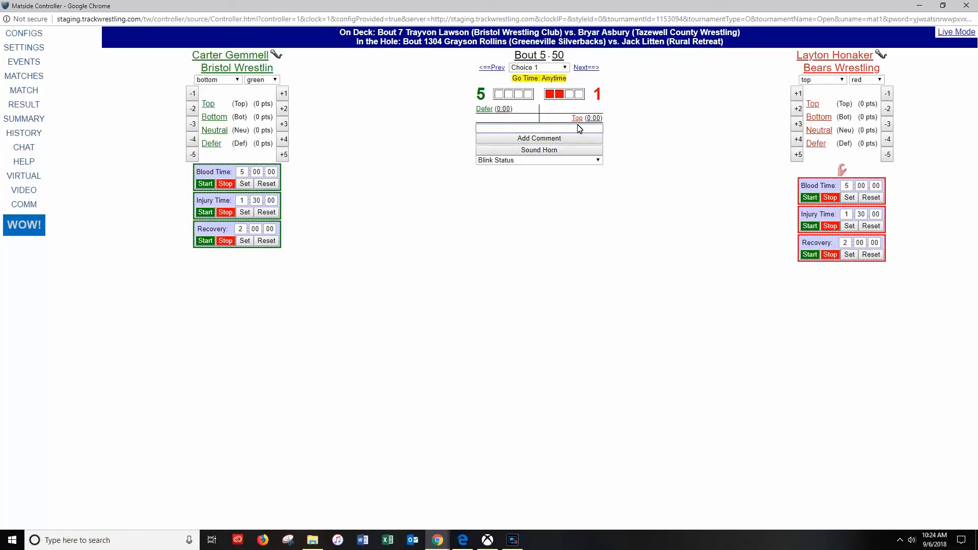
{"action": "left_click", "coordinate": [586, 68]}
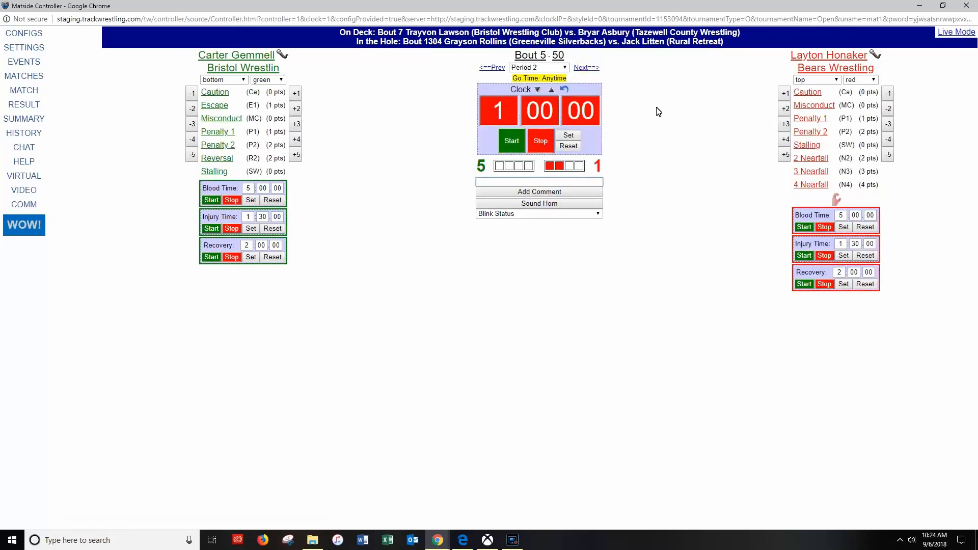
{"action": "left_click", "coordinate": [511, 142]}
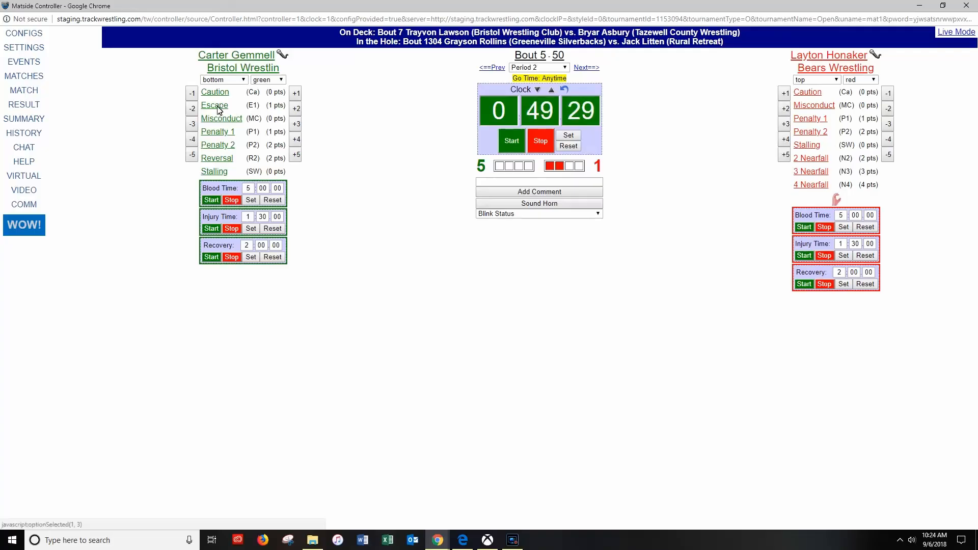
Score a reversal for green (7–1), stop the clock and start red's blood time.
{"action": "left_click", "coordinate": [217, 158]}
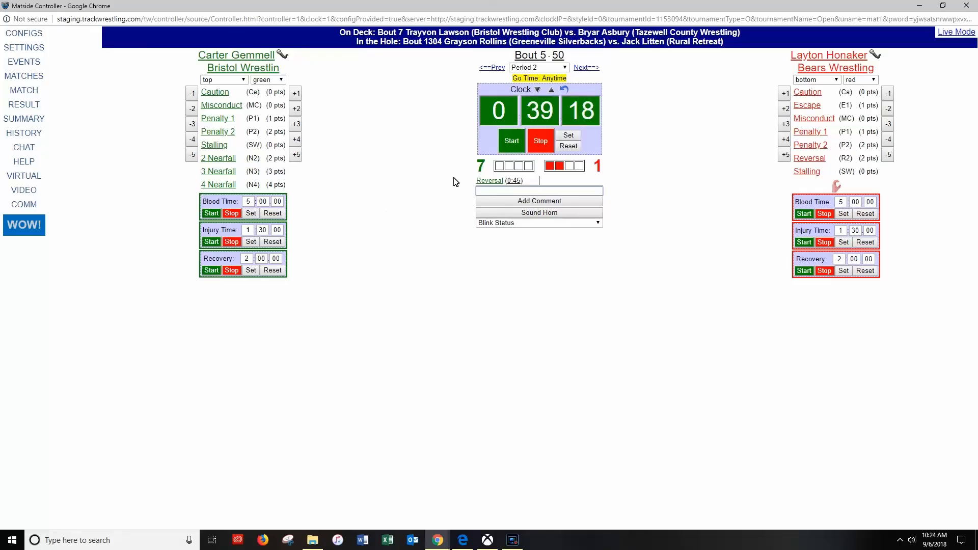
{"action": "left_click", "coordinate": [545, 150]}
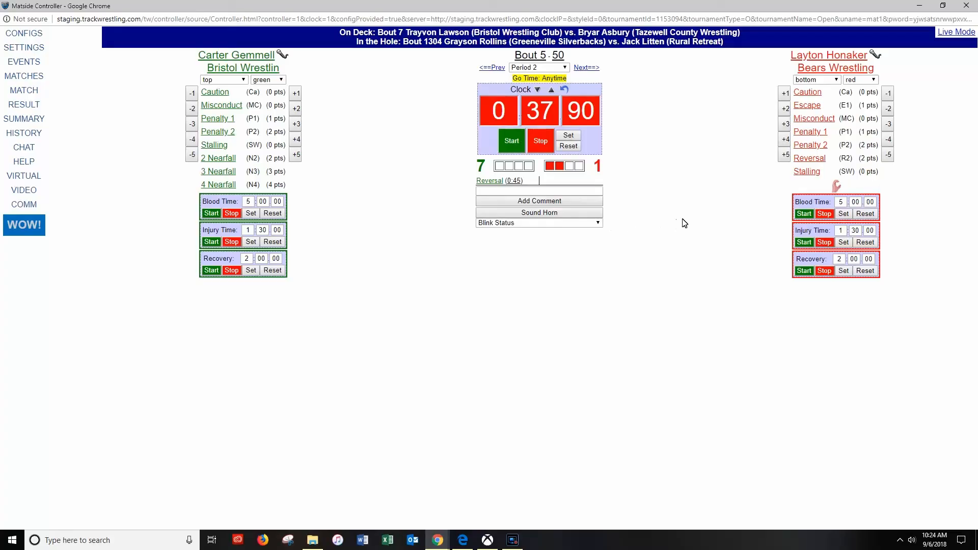
{"action": "left_click", "coordinate": [802, 217]}
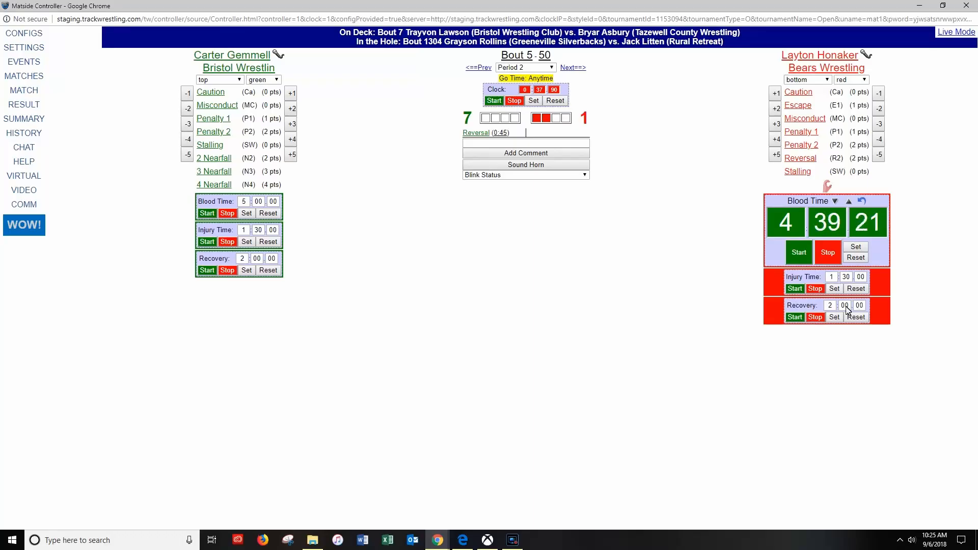
Stop red's blood time at 4:37.55 and restart the Period 2 match clock.
{"action": "left_click", "coordinate": [832, 258]}
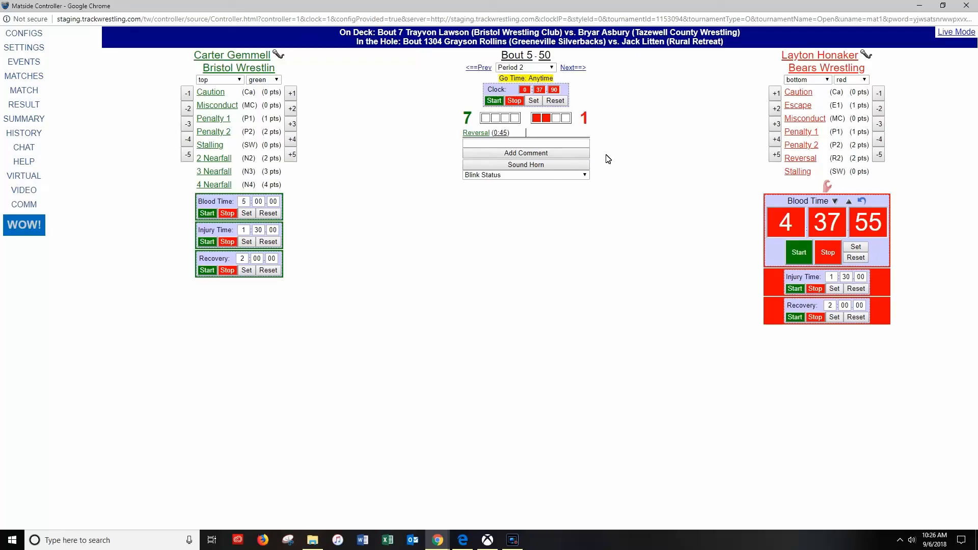
{"action": "left_click", "coordinate": [494, 101]}
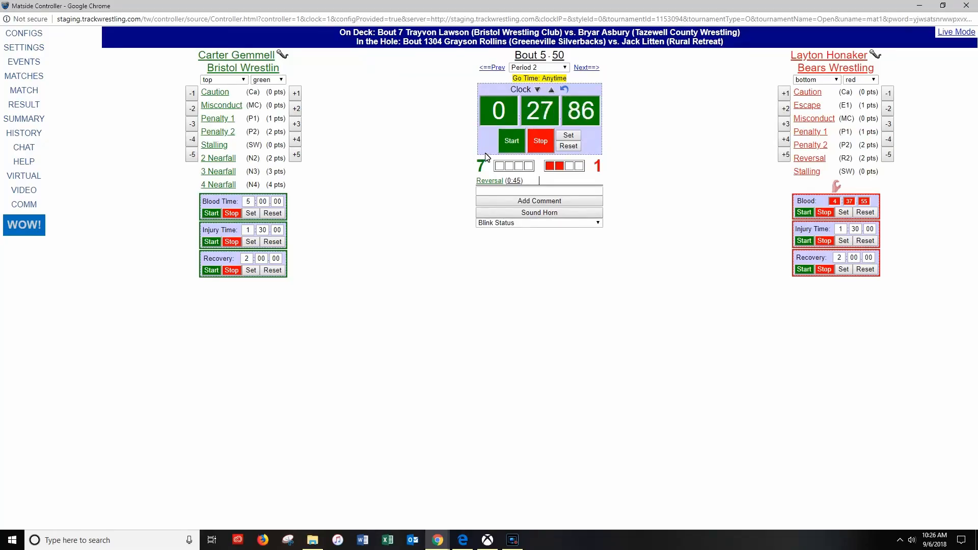
At 0:26, give red two cautions so green gets Penalty 1 and leads 8–1, then restart the clock.
{"action": "left_click", "coordinate": [534, 150]}
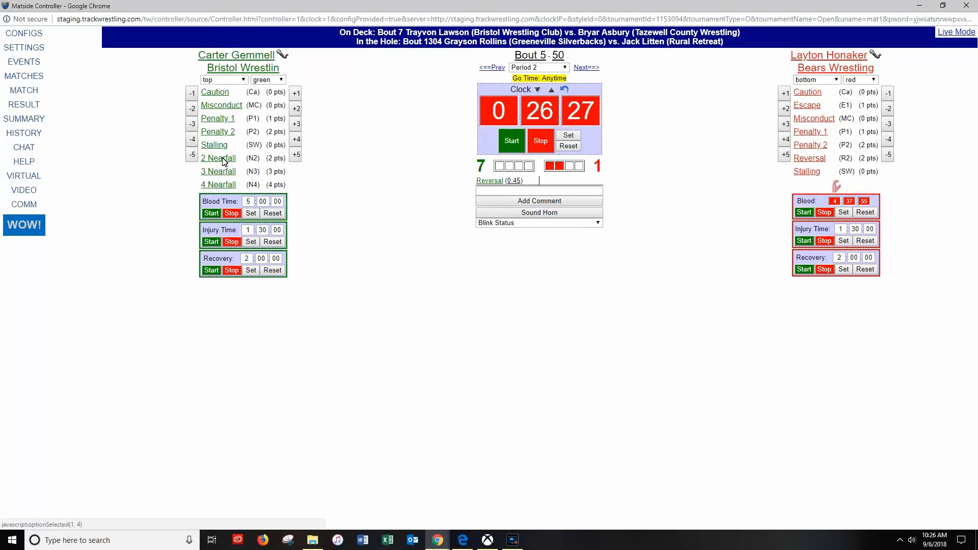
{"action": "left_click", "coordinate": [798, 94]}
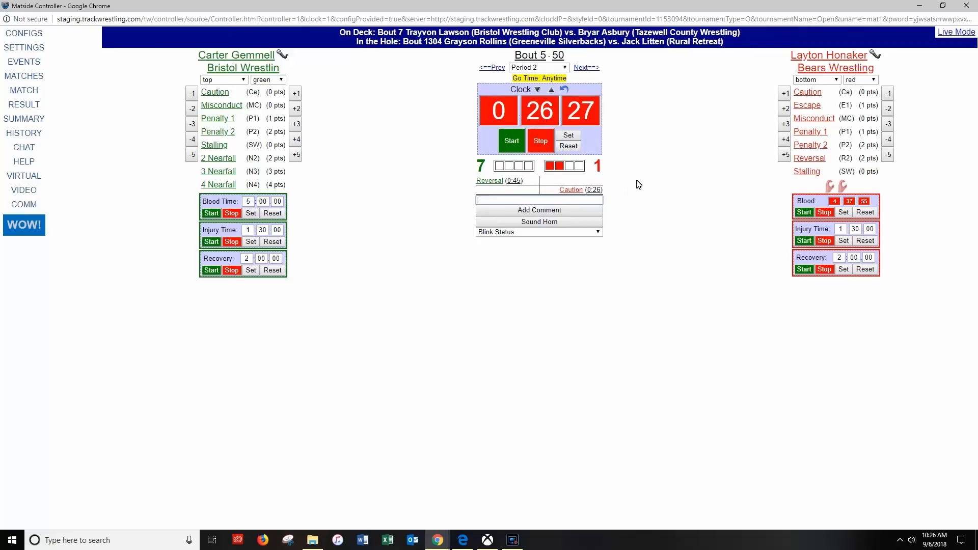
{"action": "left_click", "coordinate": [806, 94]}
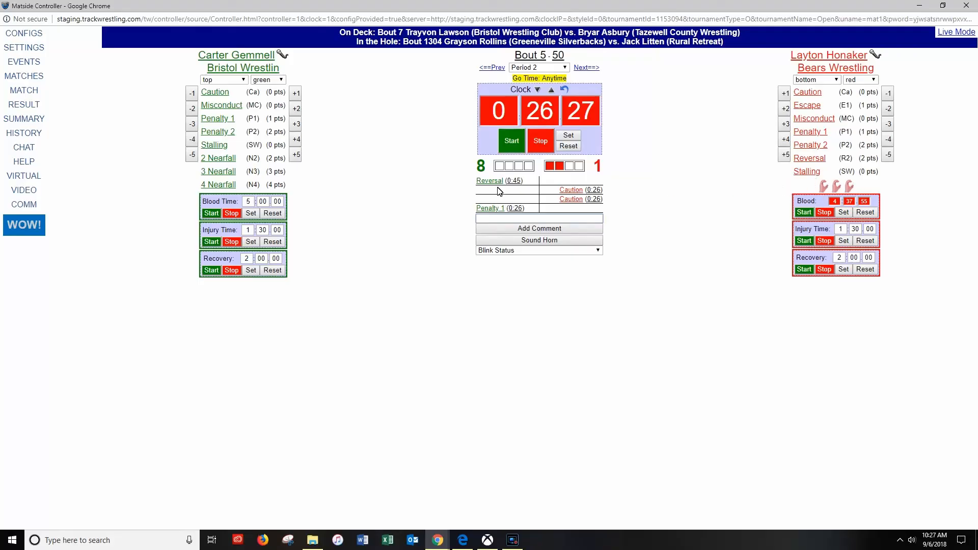
{"action": "left_click", "coordinate": [511, 149]}
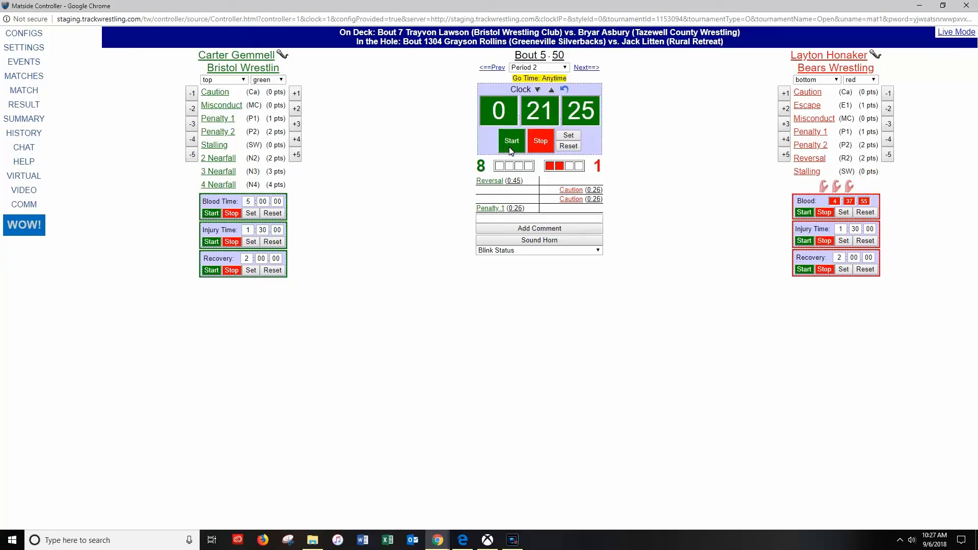
Correct the stopped match clock to 0:23 and start it counting down again.
{"action": "left_click", "coordinate": [543, 146]}
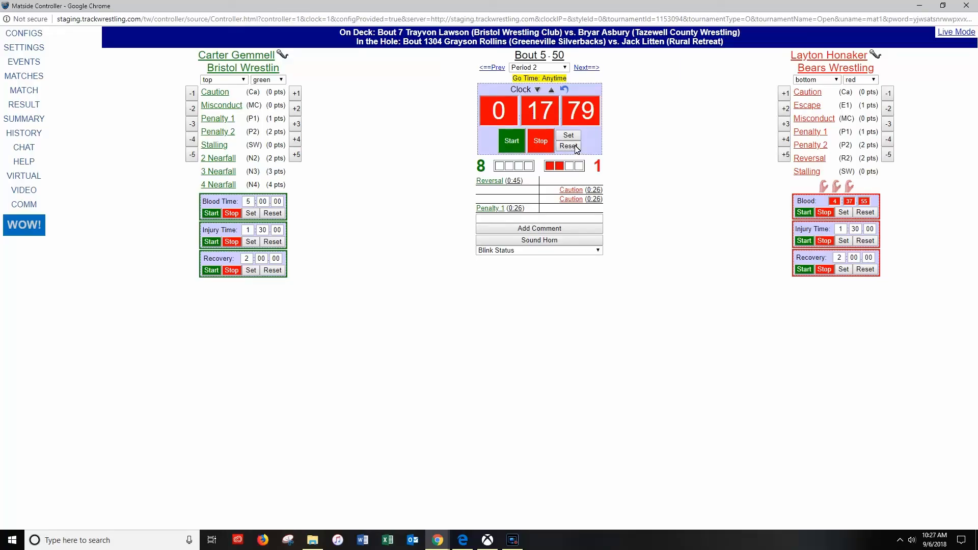
{"action": "left_click", "coordinate": [562, 136]}
{"action": "type", "text": "23"}
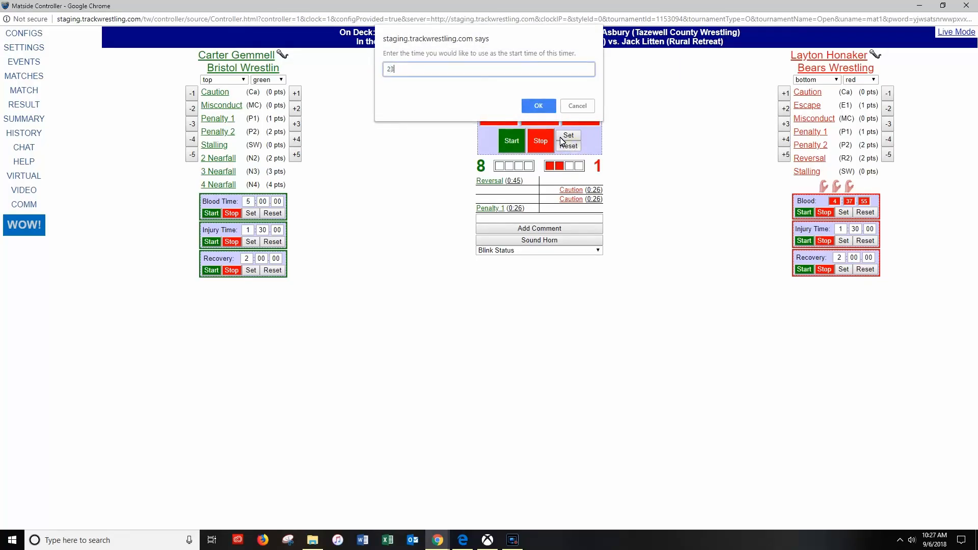
{"action": "left_click", "coordinate": [540, 107]}
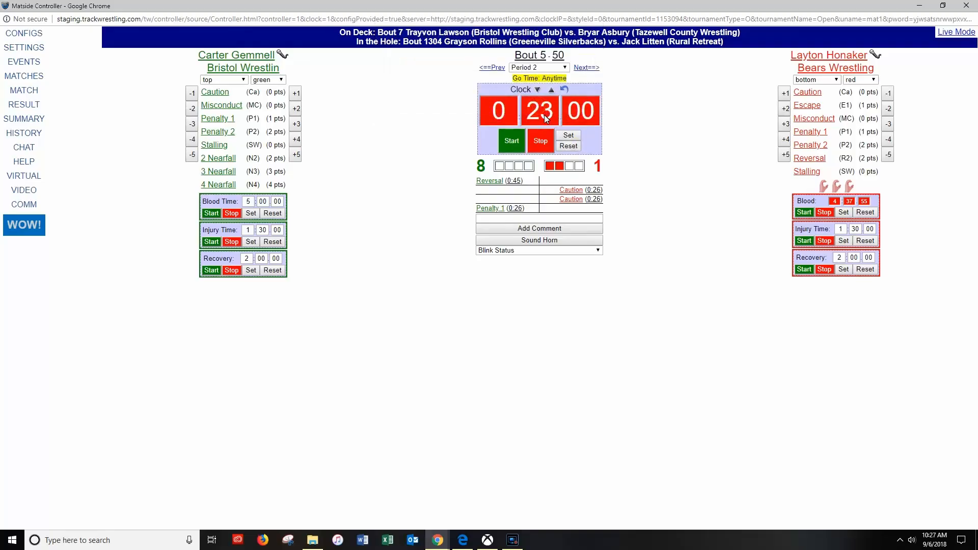
{"action": "left_click", "coordinate": [512, 141]}
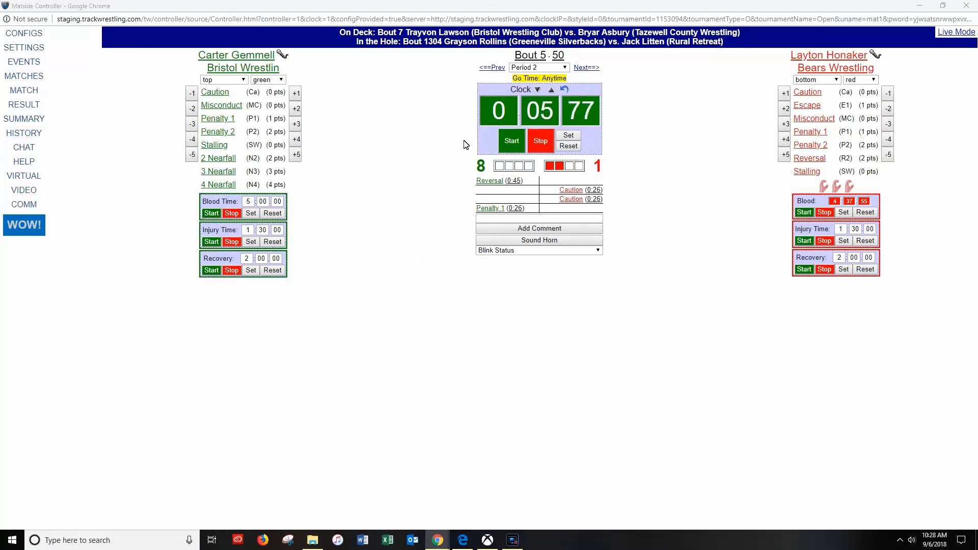
Stop the match clock at 0:03 and view Bout 5's period-by-period summary at 8–1.
{"action": "left_click", "coordinate": [544, 148]}
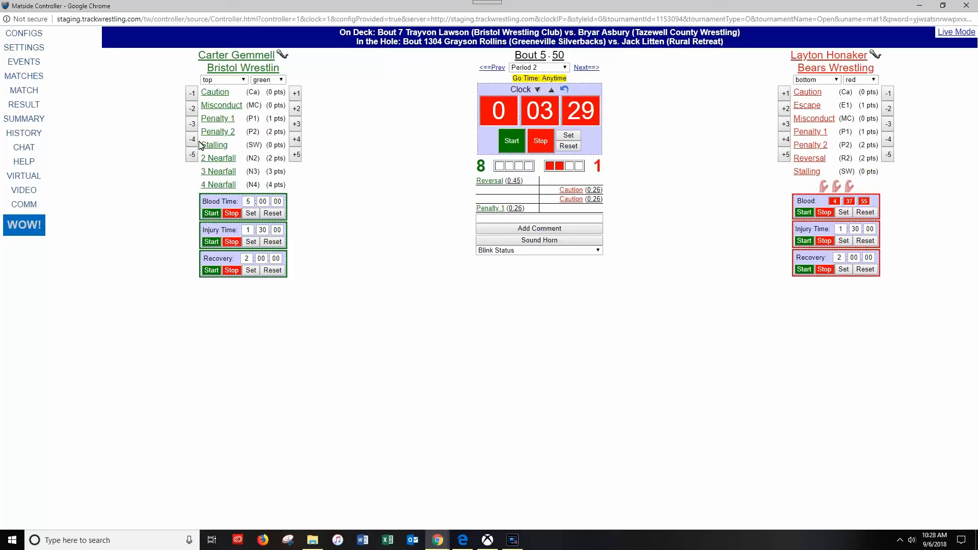
{"action": "left_click", "coordinate": [31, 121]}
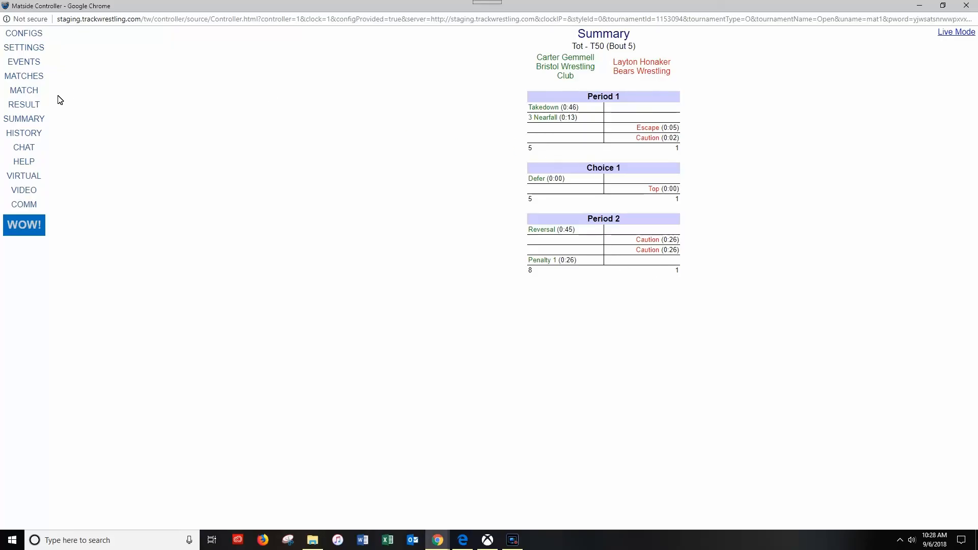
Back on the match view, run out Period 2 and advance Bout 5 to Choice 2.
{"action": "left_click", "coordinate": [33, 92]}
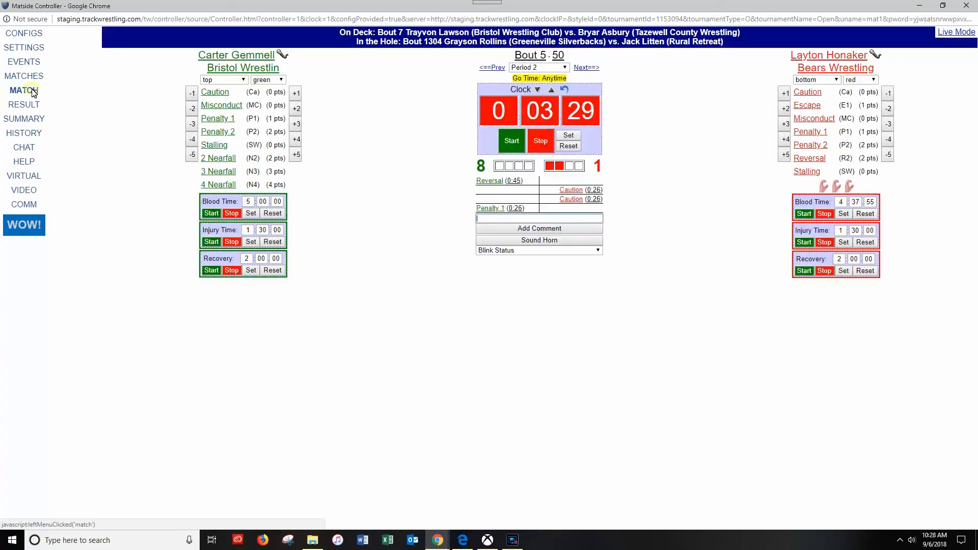
{"action": "left_click", "coordinate": [511, 142]}
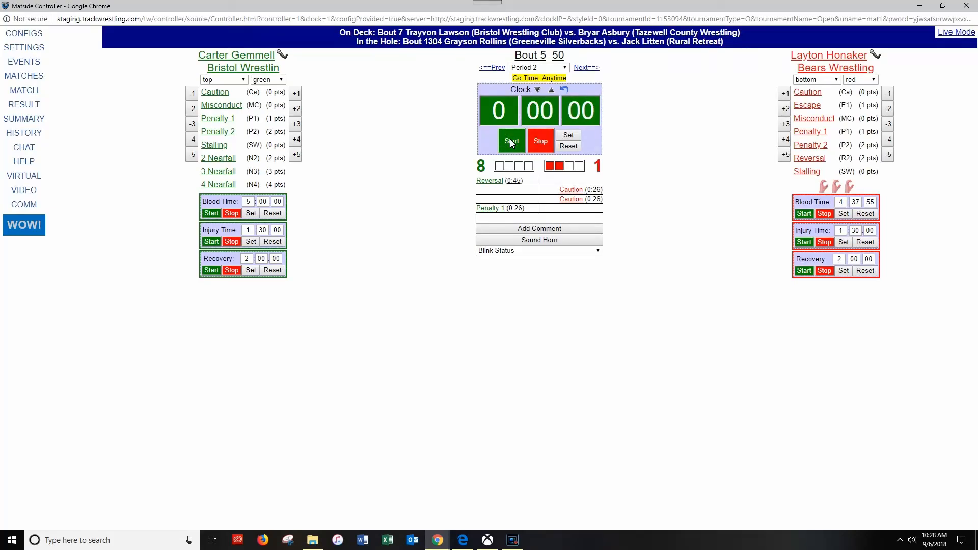
{"action": "left_click", "coordinate": [587, 68]}
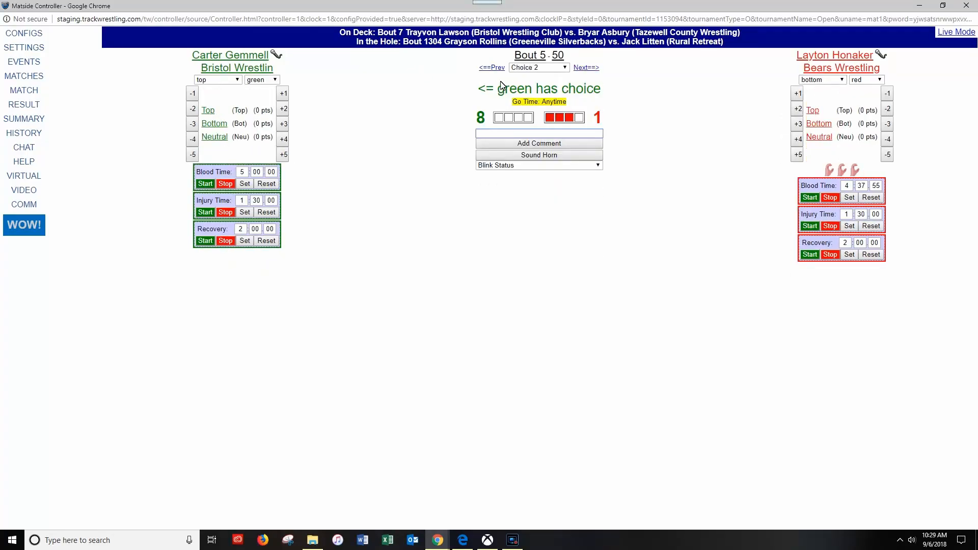
Give green the bottom position for period 3 and start the match clock.
{"action": "mouse_move", "coordinate": [504, 92]}
{"action": "left_mouse_down"}
{"action": "mouse_move", "coordinate": [588, 91]}
{"action": "mouse_move", "coordinate": [498, 90]}
{"action": "left_mouse_up"}
{"action": "left_click", "coordinate": [602, 87]}
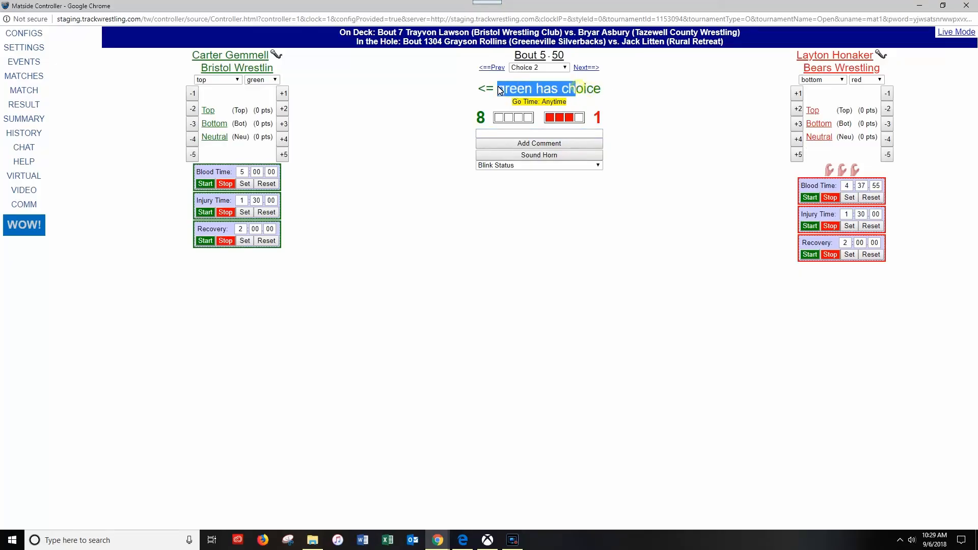
{"action": "left_click", "coordinate": [566, 89]}
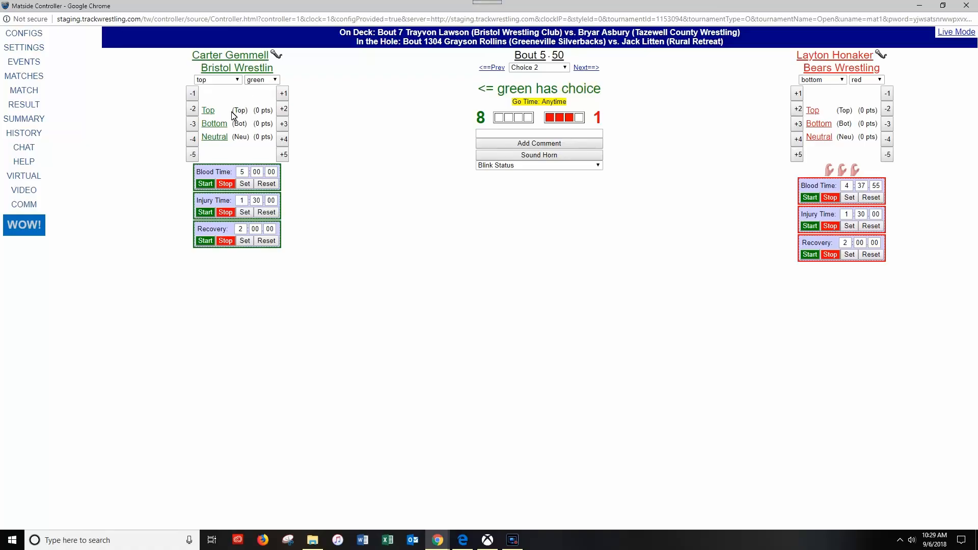
{"action": "left_click", "coordinate": [214, 124]}
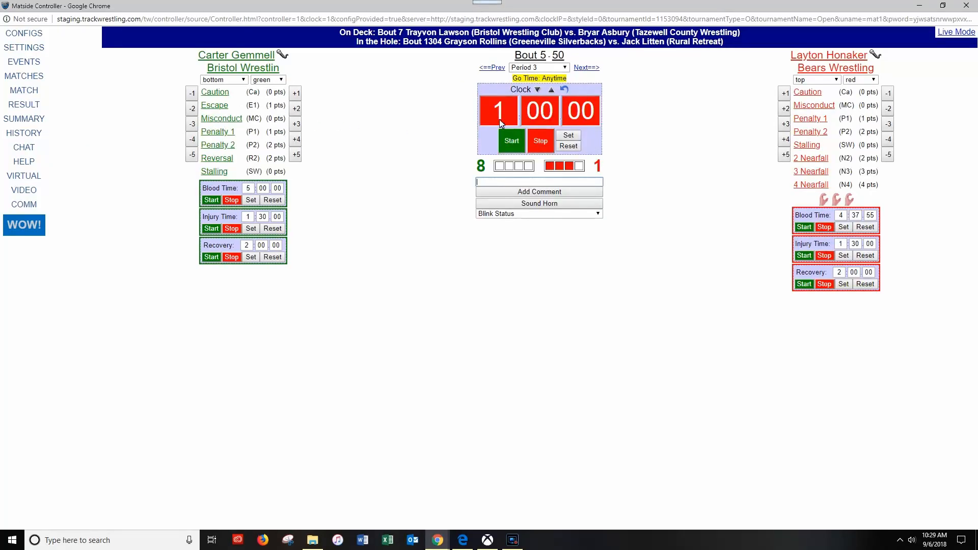
{"action": "left_click", "coordinate": [511, 143]}
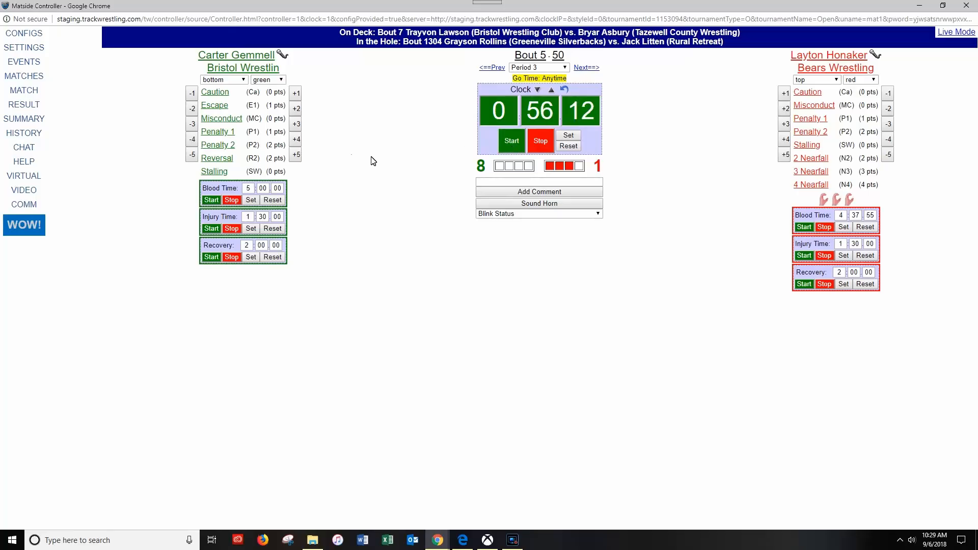
Award green a 2-point reversal for 10–1, stop the clock at 0:49 and open the result form.
{"action": "left_click", "coordinate": [224, 159]}
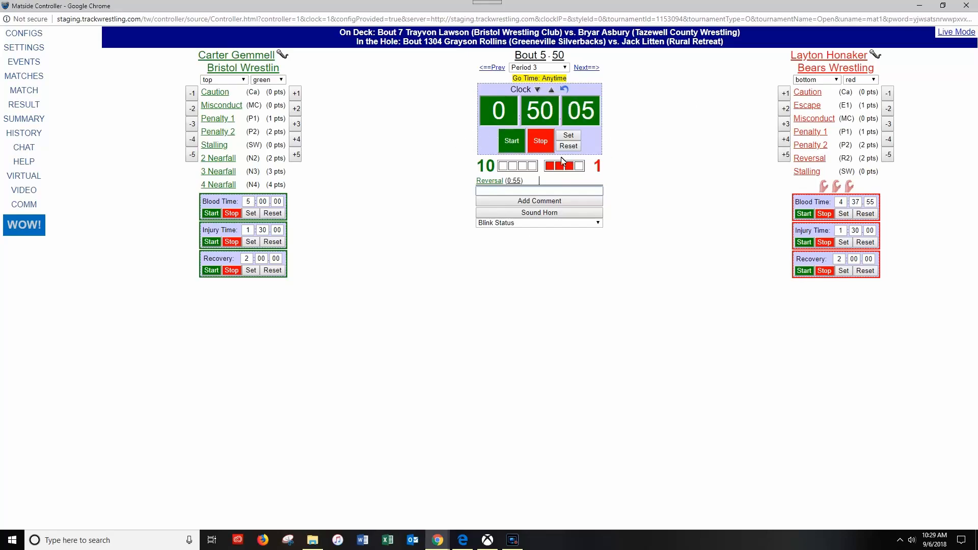
{"action": "left_click", "coordinate": [543, 149]}
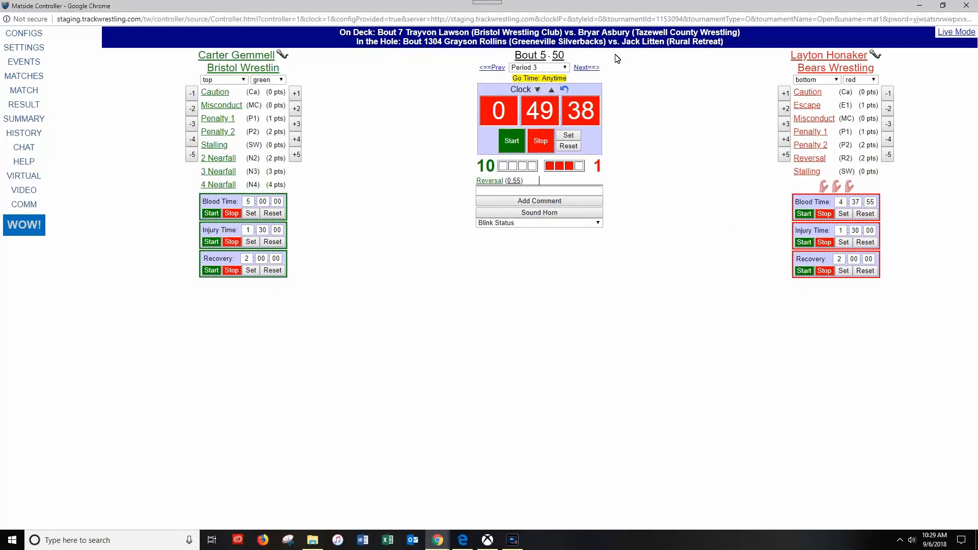
{"action": "left_click", "coordinate": [26, 106]}
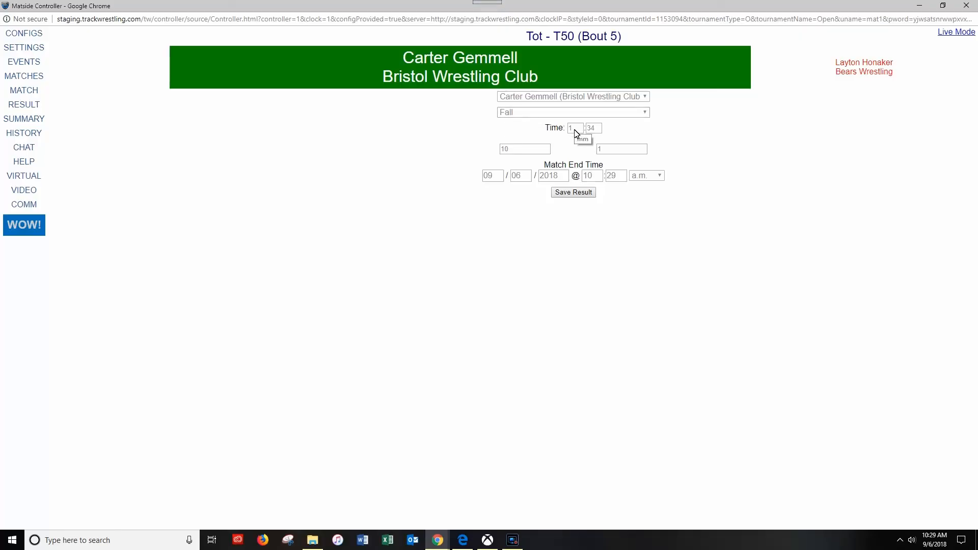
Save Bout 5 as a fall for green and open Bout 7 from the Match List.
{"action": "left_click", "coordinate": [569, 194]}
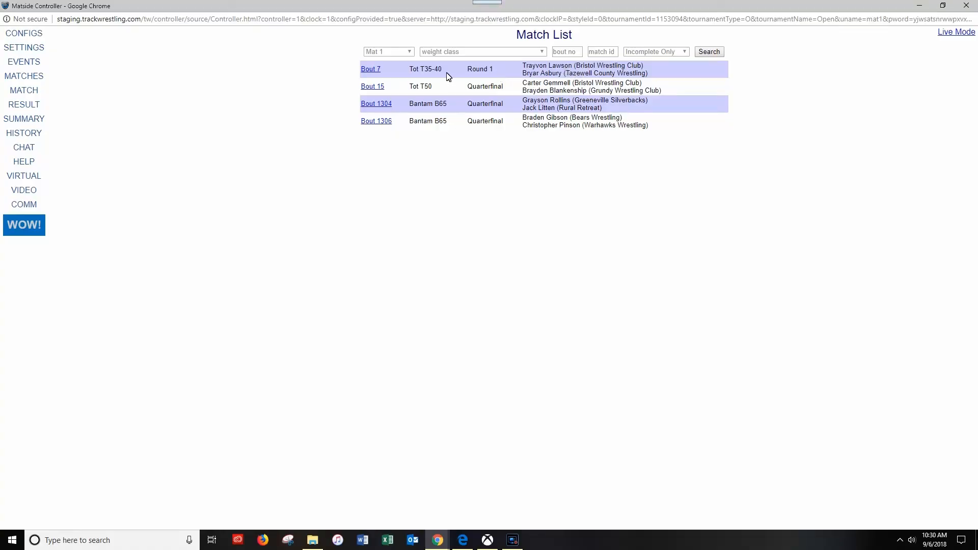
{"action": "left_click", "coordinate": [376, 73]}
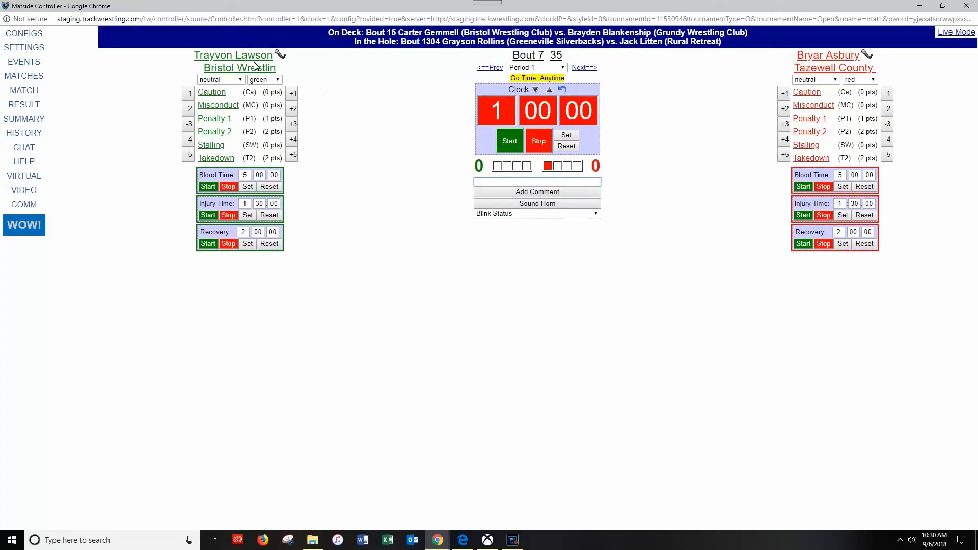
Make the left wrestler red, score red's takedown for 2–0, stop the clock and start green's injury time.
{"action": "left_click", "coordinate": [252, 80]}
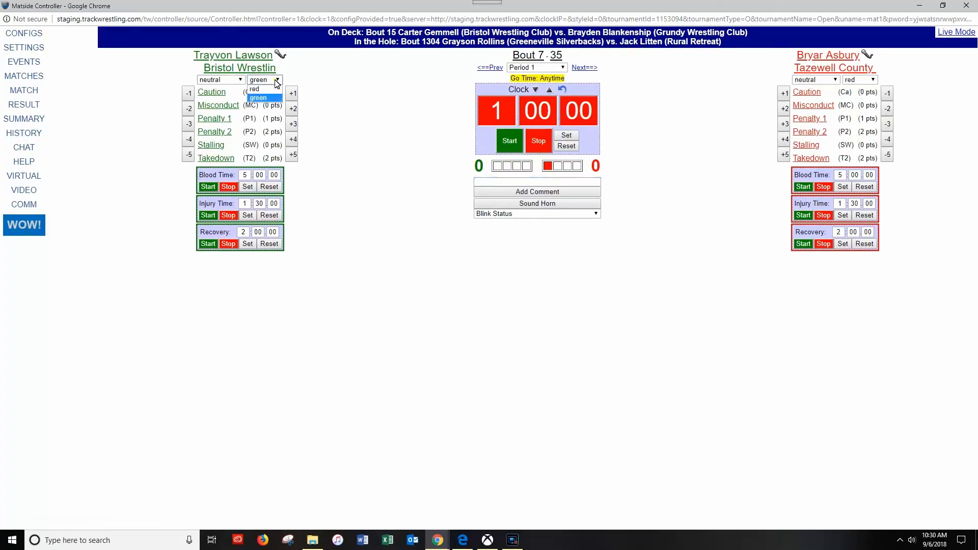
{"action": "left_click", "coordinate": [273, 94]}
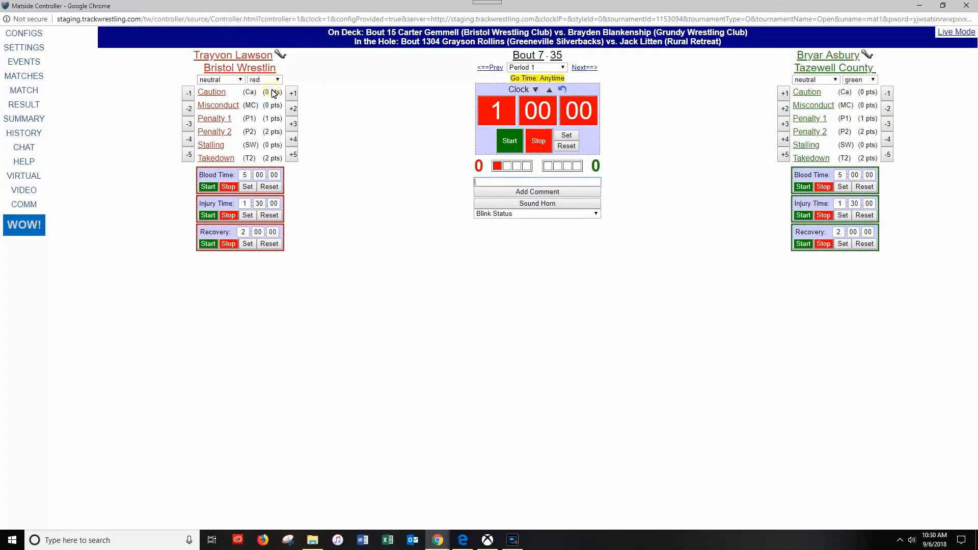
{"action": "left_click", "coordinate": [508, 146]}
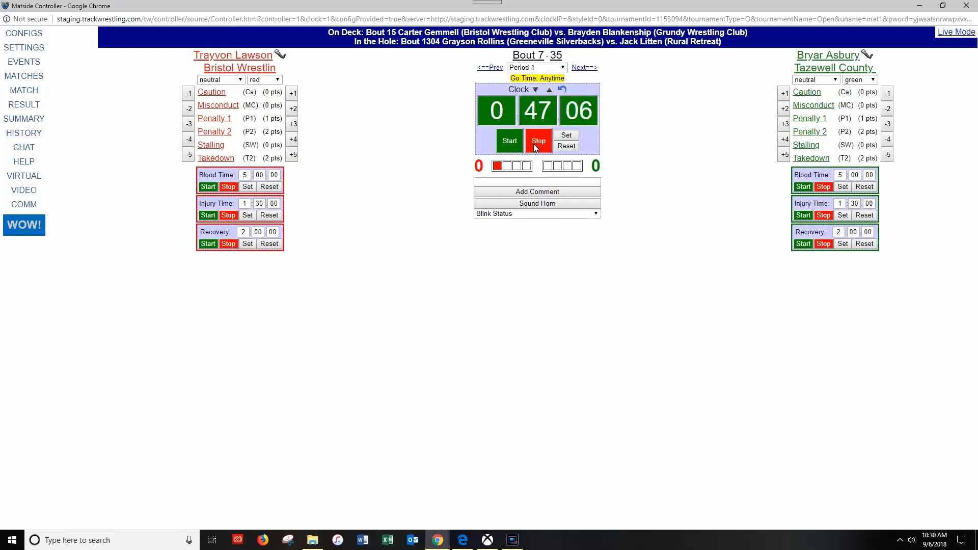
{"action": "left_click", "coordinate": [209, 158]}
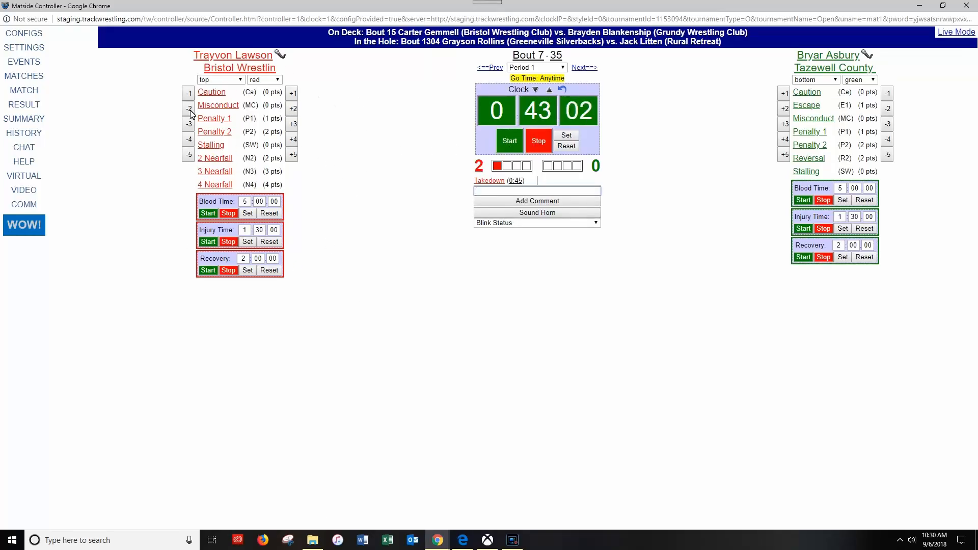
{"action": "left_click", "coordinate": [535, 145]}
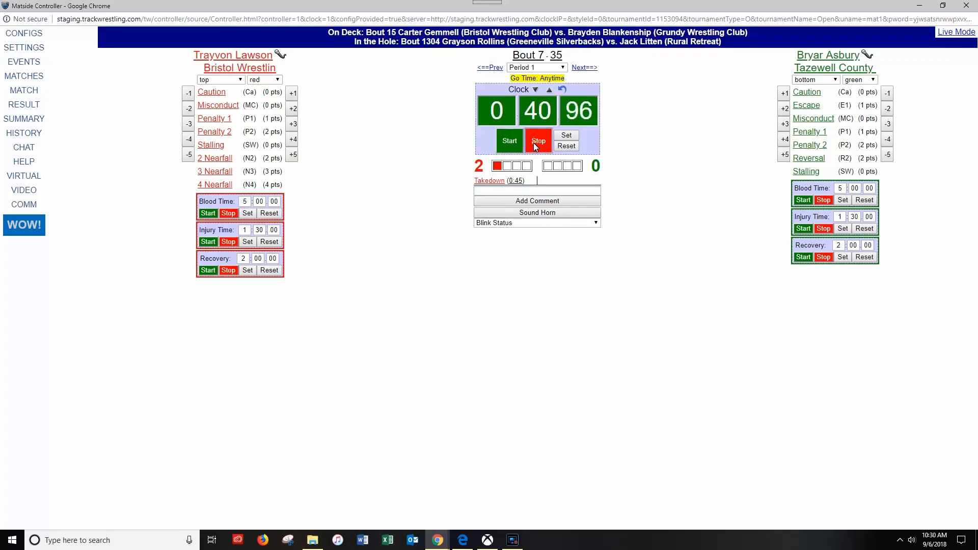
{"action": "left_click", "coordinate": [802, 228]}
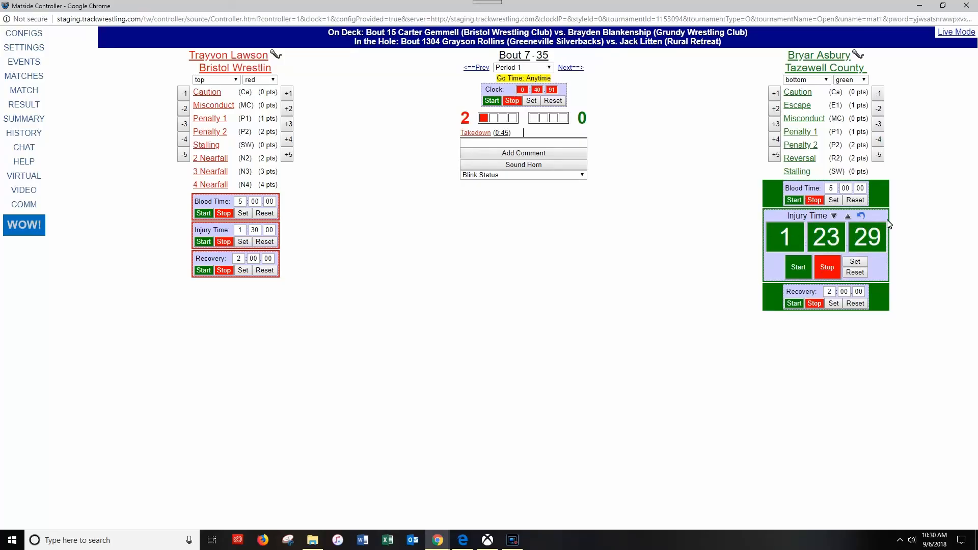
Stop green's injury time at 1:20 and open Bout 7's result form.
{"action": "left_click", "coordinate": [828, 268]}
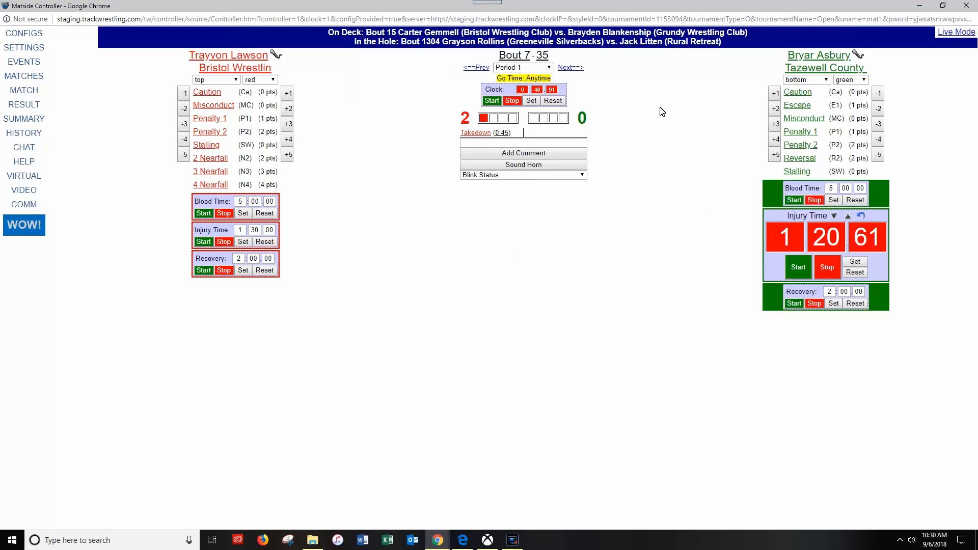
{"action": "left_click", "coordinate": [38, 110]}
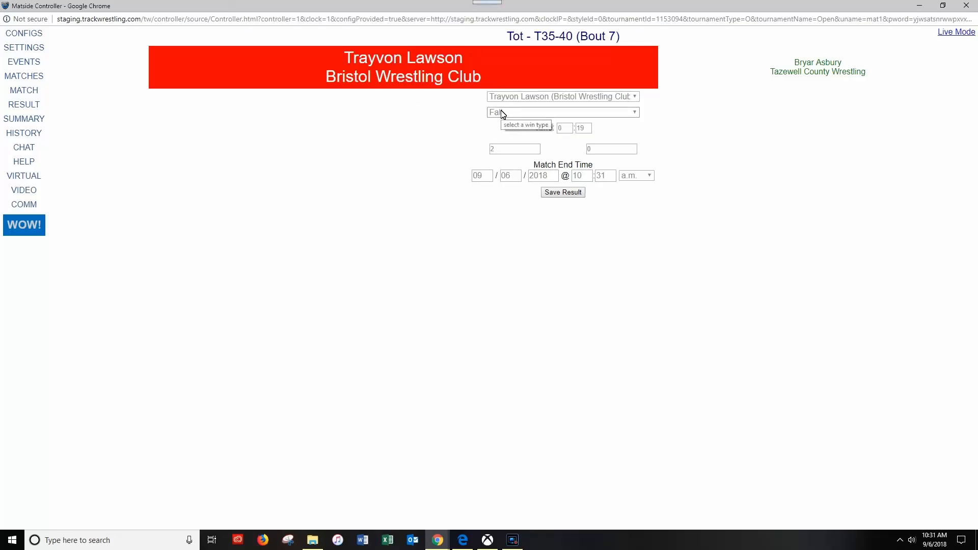
Set Bout 7's win type to Inj. Def. and make the green wrestler the winner.
{"action": "left_click", "coordinate": [635, 113]}
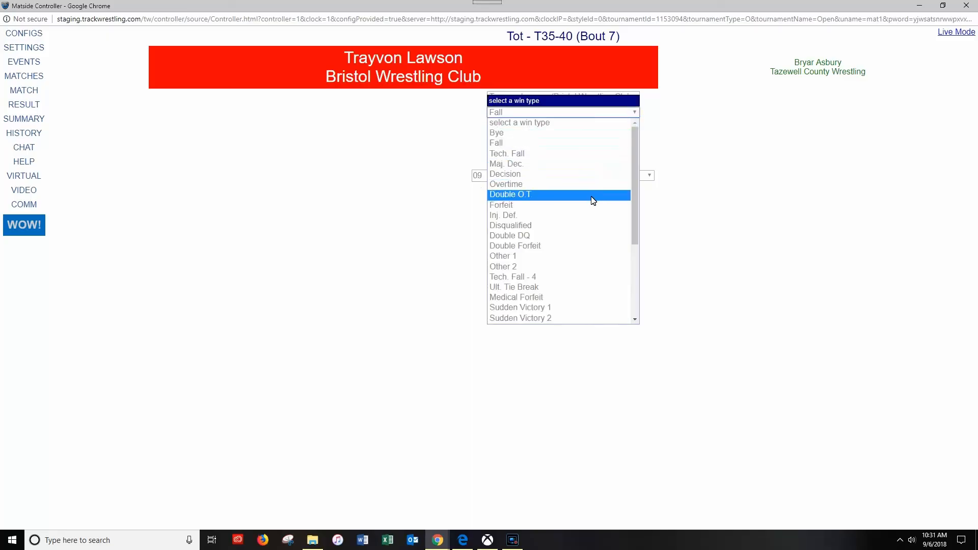
{"action": "left_click", "coordinate": [696, 115]}
{"action": "left_click", "coordinate": [636, 114]}
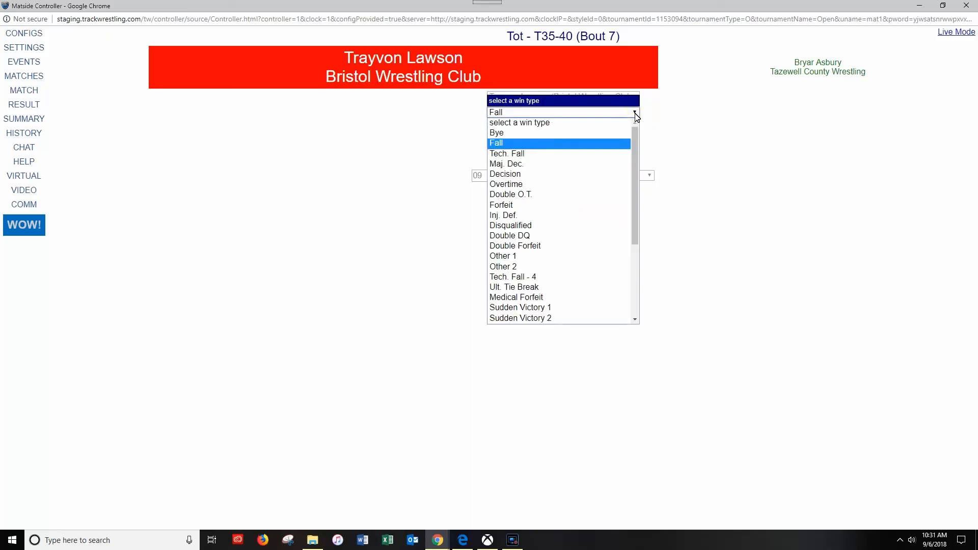
{"action": "left_click", "coordinate": [561, 215]}
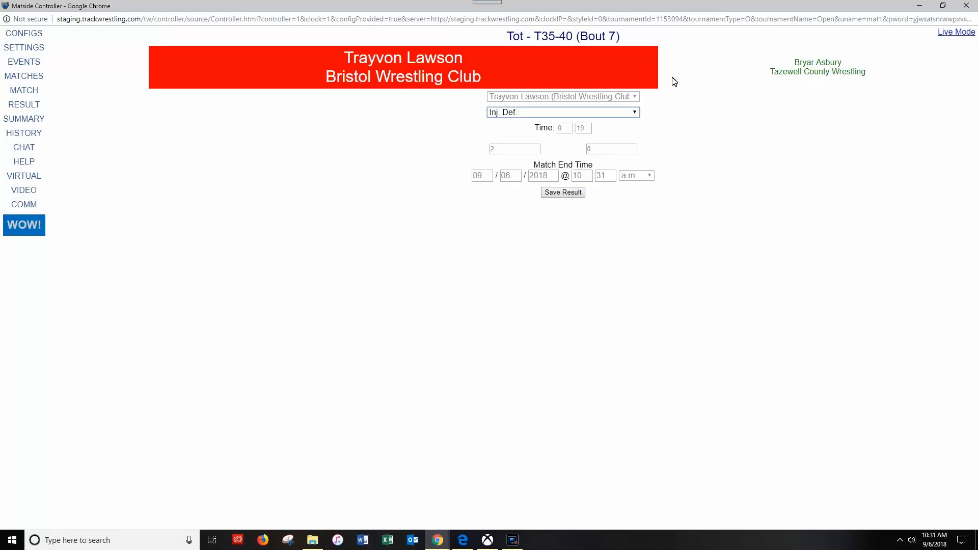
{"action": "left_click", "coordinate": [793, 66]}
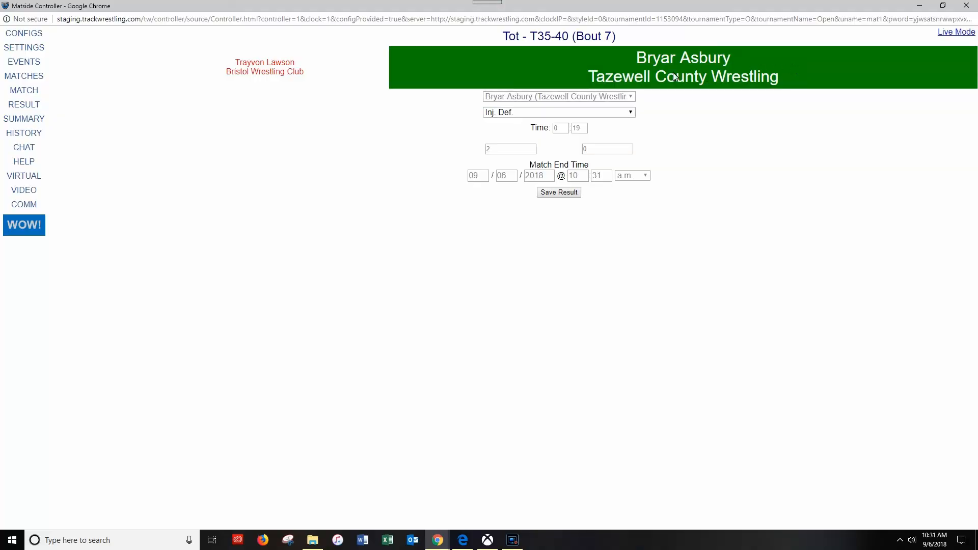
Confirm the red wrestler as the Bout 7 winner in the result form.
{"action": "left_click", "coordinate": [599, 151]}
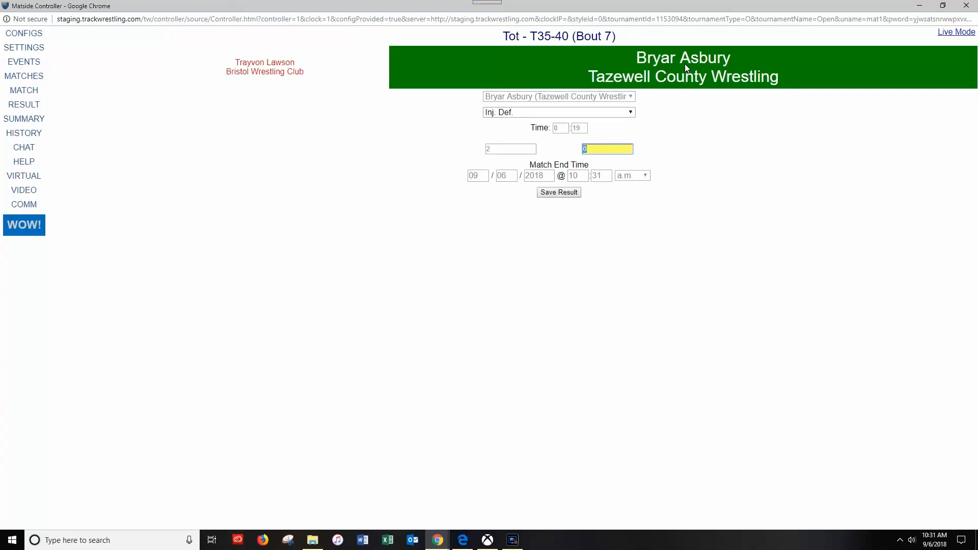
{"action": "left_click", "coordinate": [291, 72]}
{"action": "left_click", "coordinate": [582, 98]}
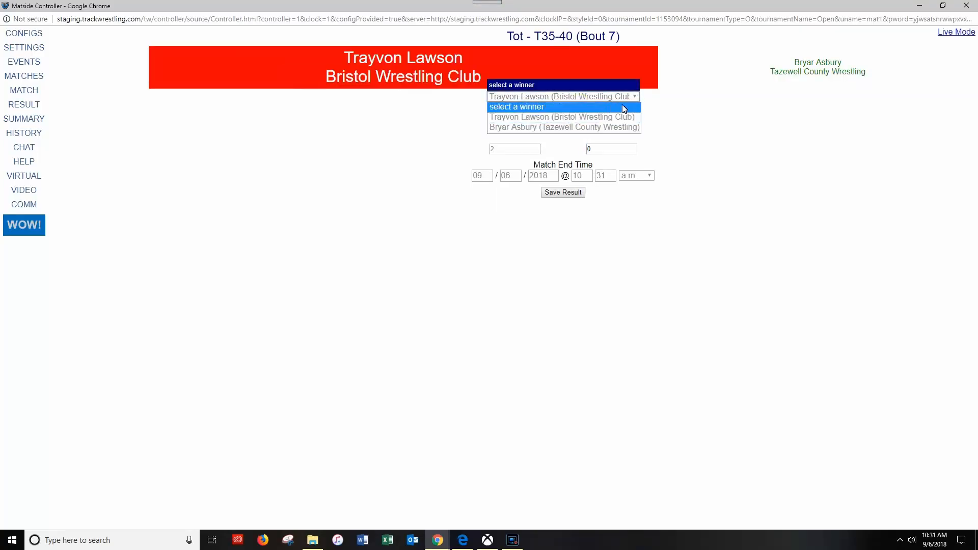
{"action": "left_click", "coordinate": [564, 120]}
Set the win type to Inj. Def. and save the 2–0, 0:19 result.
{"action": "left_click", "coordinate": [564, 121]}
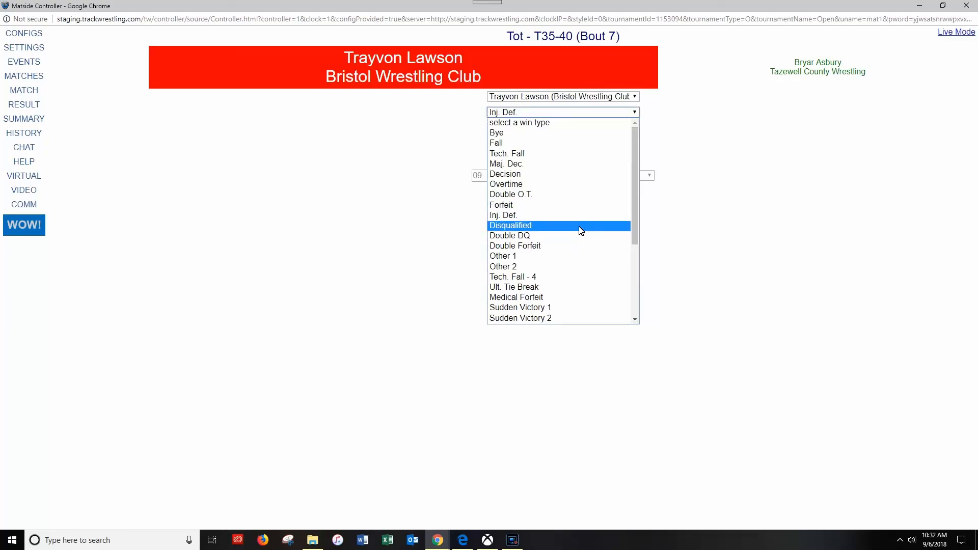
{"action": "scroll", "coordinate": [581, 230], "scroll_direction": "down", "scroll_amount": 3}
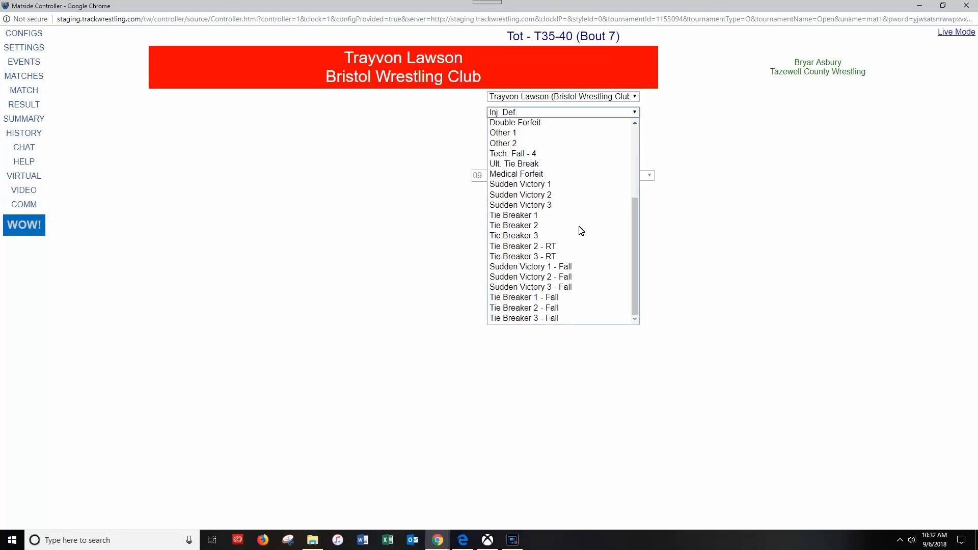
{"action": "scroll", "coordinate": [581, 231], "scroll_direction": "up", "scroll_amount": 3}
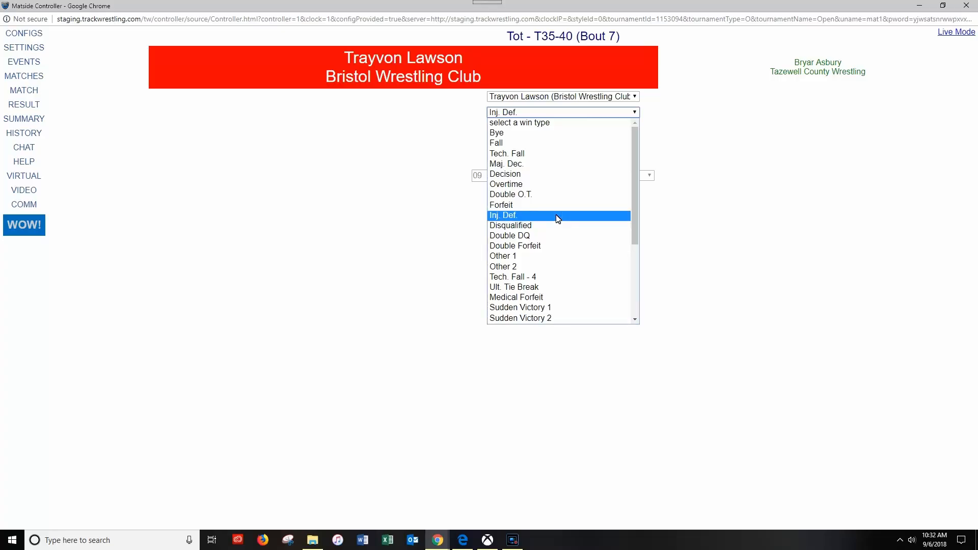
{"action": "left_click", "coordinate": [558, 216]}
{"action": "left_click", "coordinate": [564, 193]}
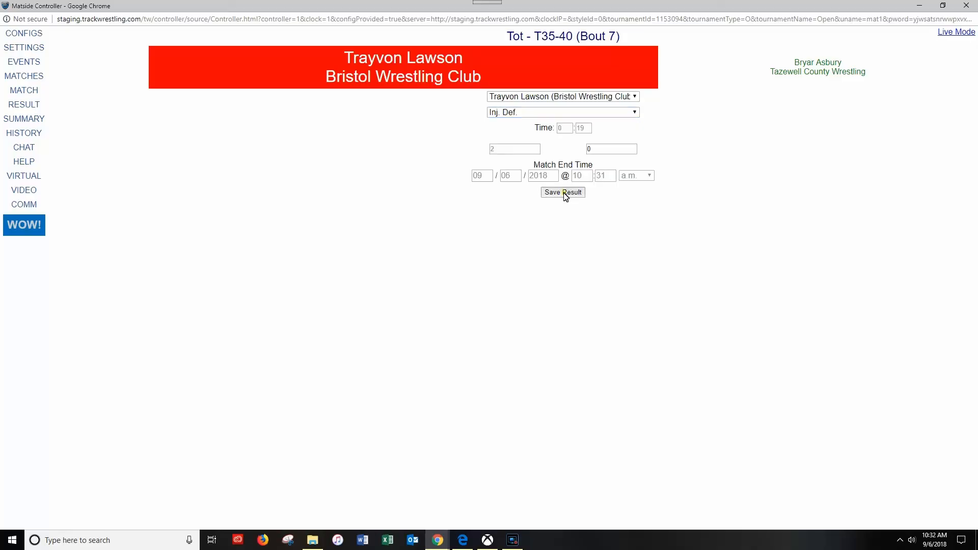